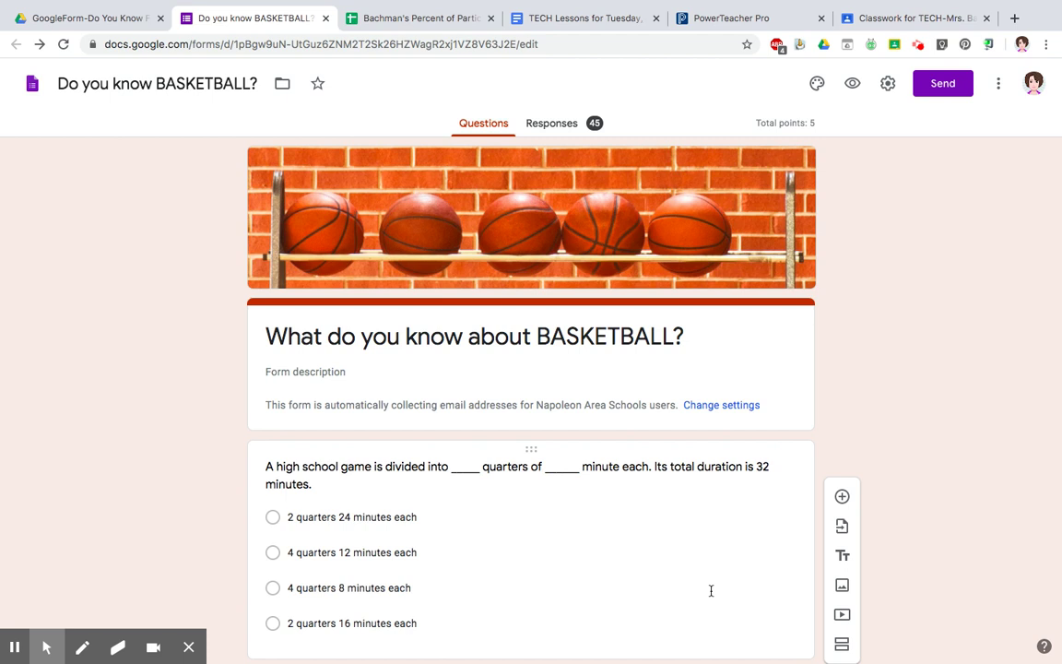
Look through the basketball quiz questions and media from the form header down to the NCAA division grid question
scroll(711, 590, "down", 3)
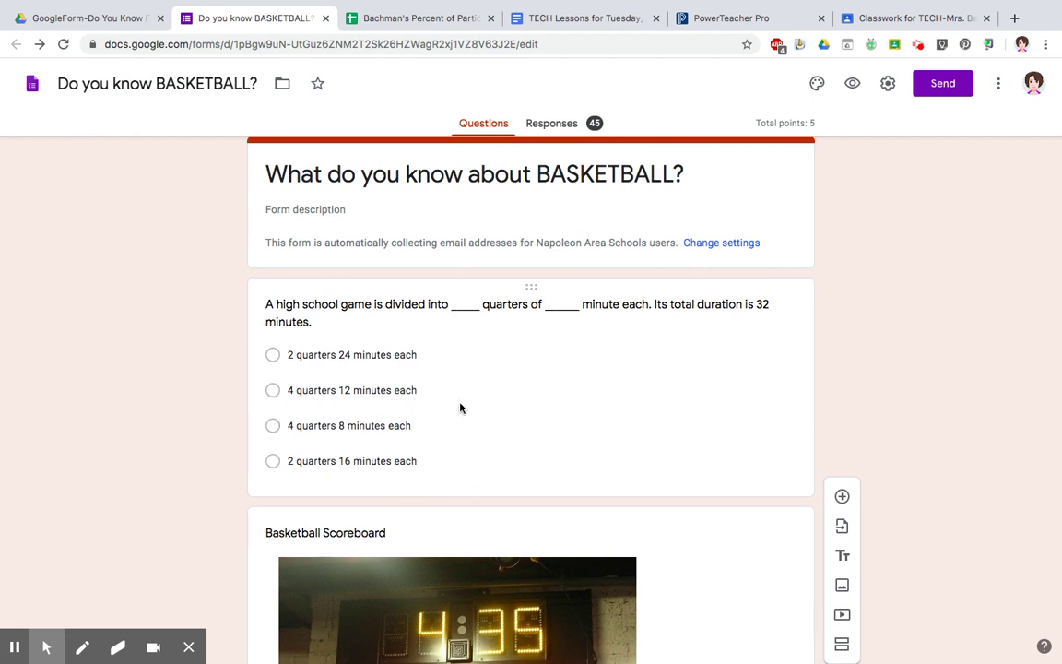
scroll(331, 402, "down", 2)
scroll(331, 402, "down", 6)
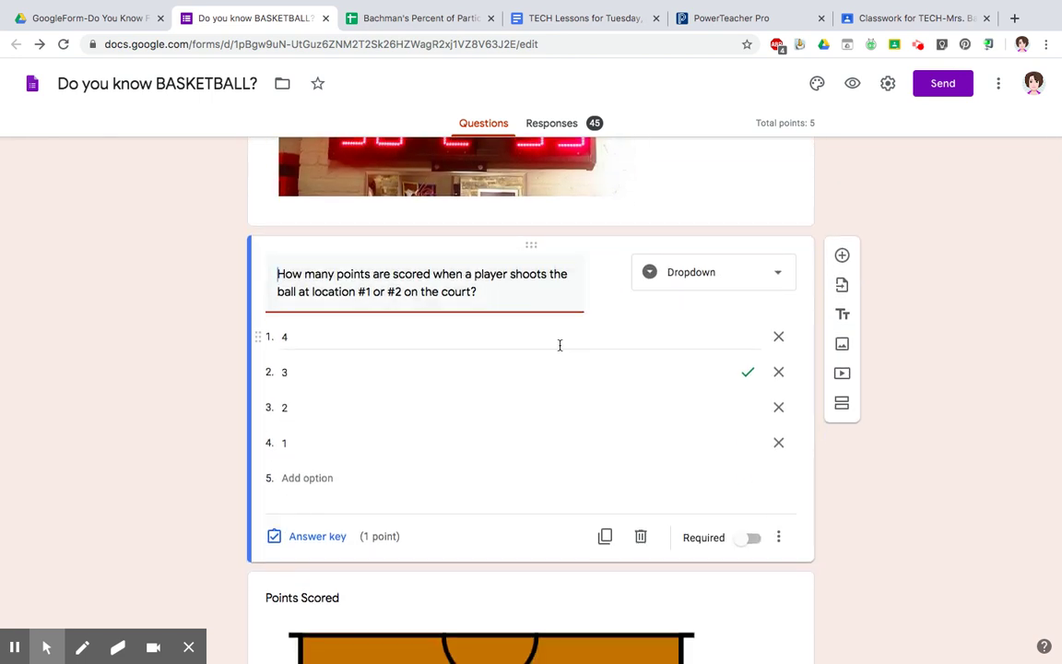
scroll(384, 443, "down", 12)
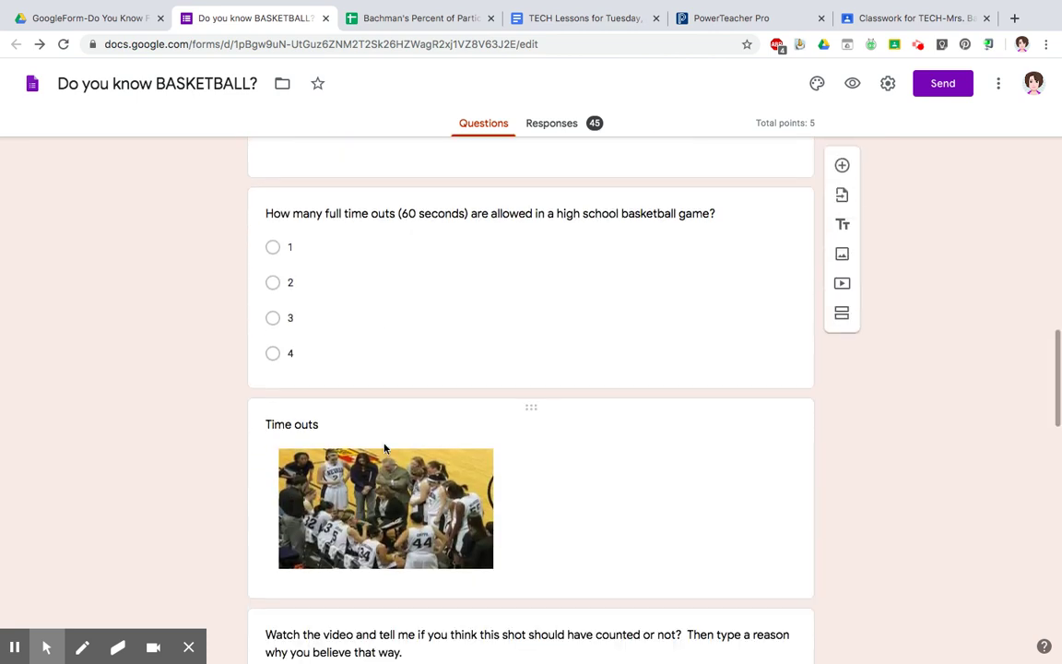
scroll(419, 233, "down", 4)
scroll(418, 235, "down", 4)
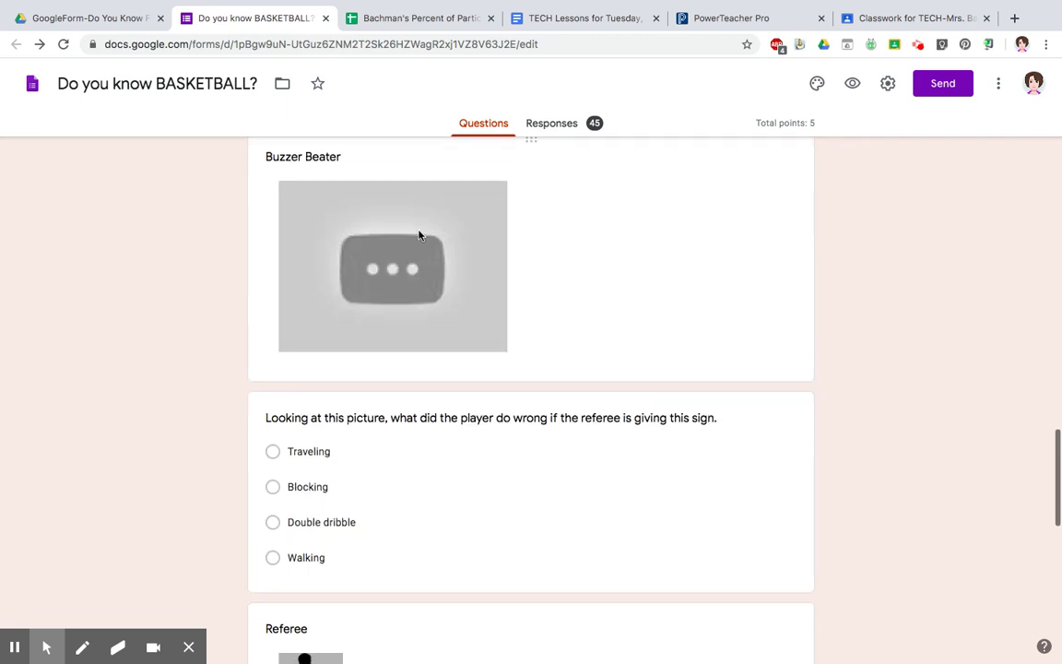
scroll(411, 383, "down", 6)
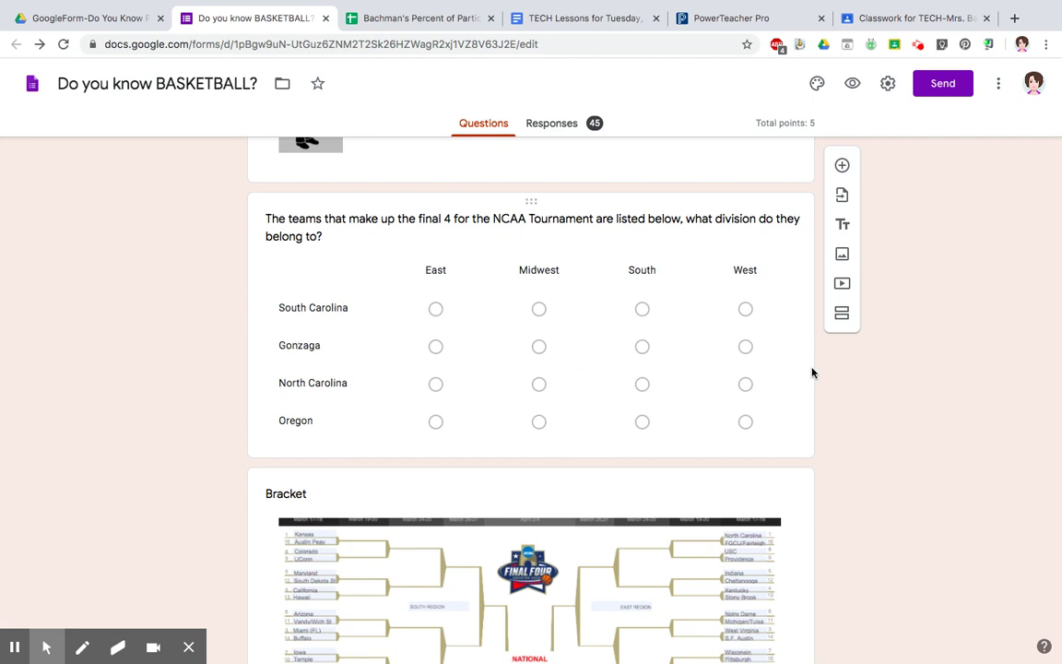
Add a blank multiple choice question after the dropdown question about points scored from location #1 or #2
left_click(845, 168)
scroll(756, 298, "down", 4)
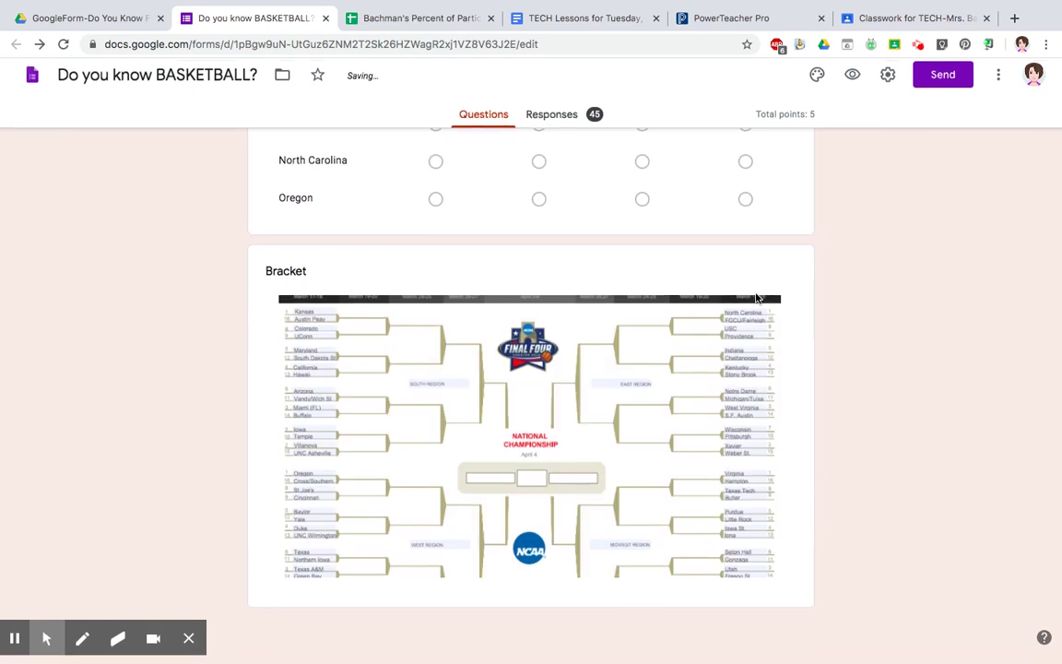
scroll(752, 315, "up", 4)
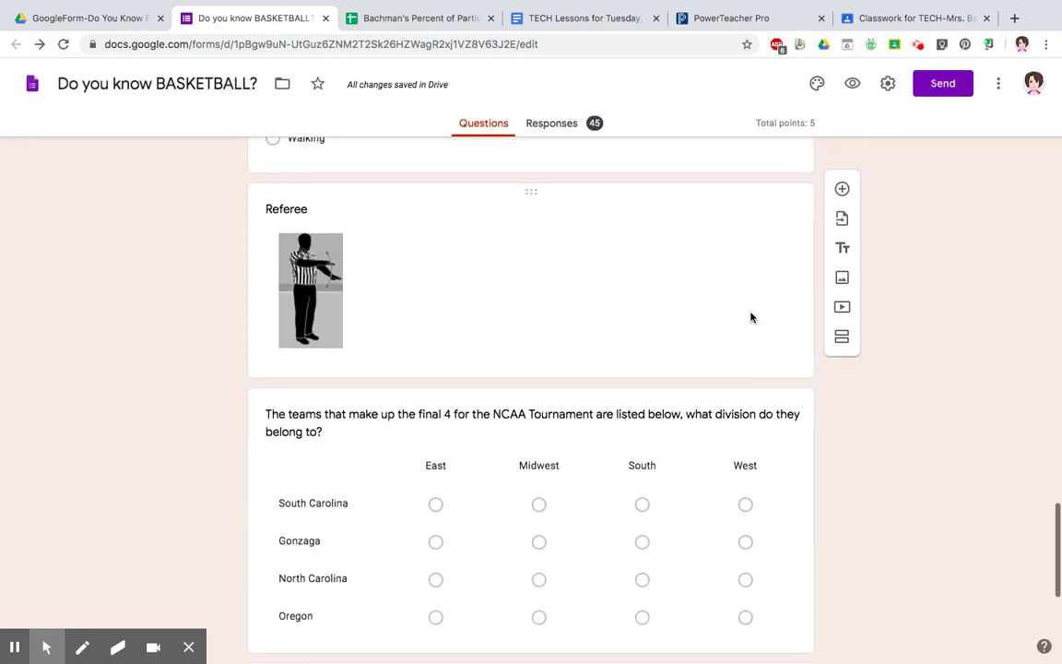
Open the NCAA final 4 division question for editing and examine its multiple choice grid rows and columns
left_click(770, 449)
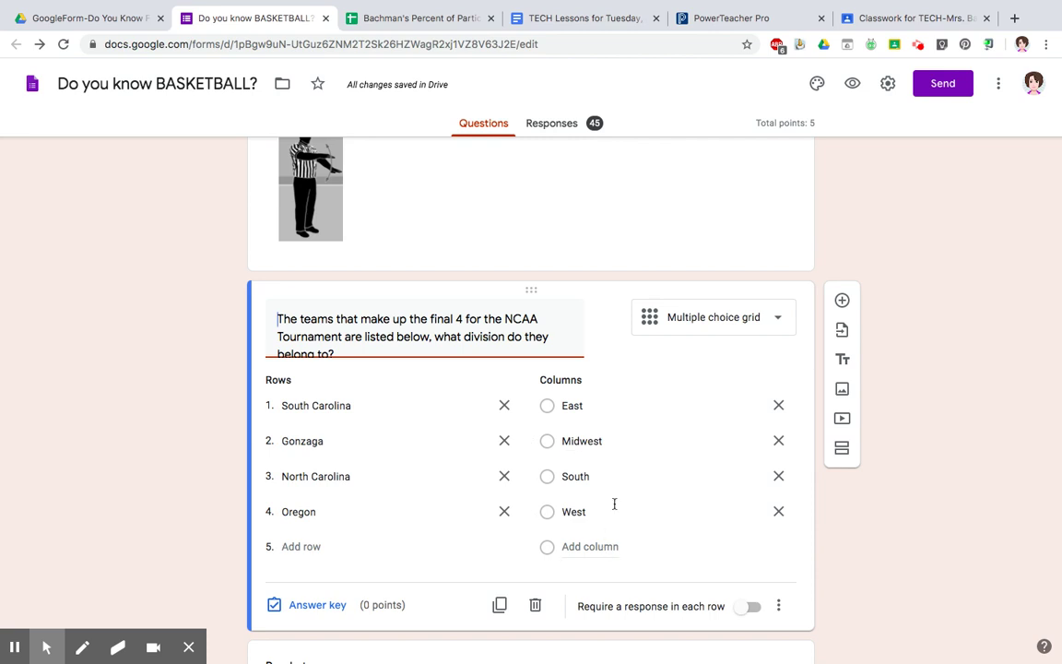
left_click(801, 359)
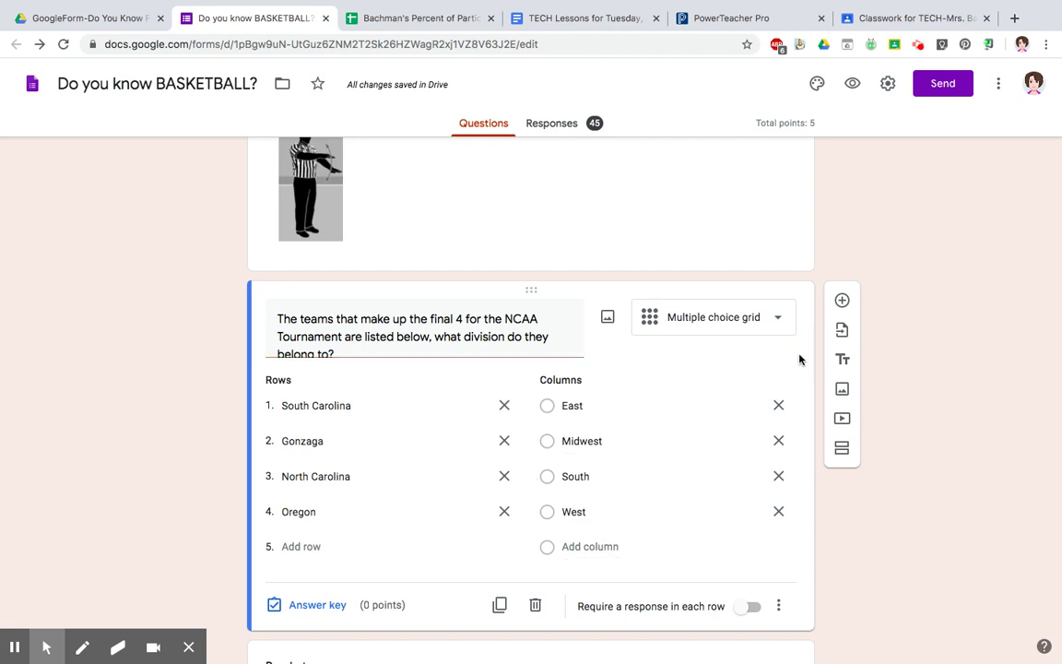
left_click(684, 629)
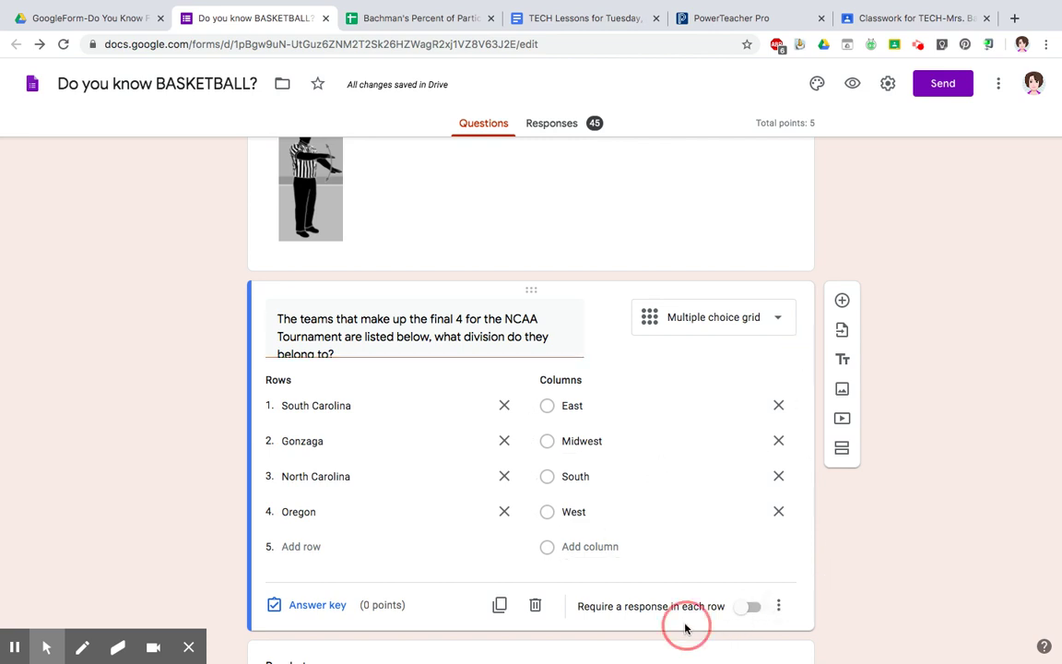
left_click(455, 241)
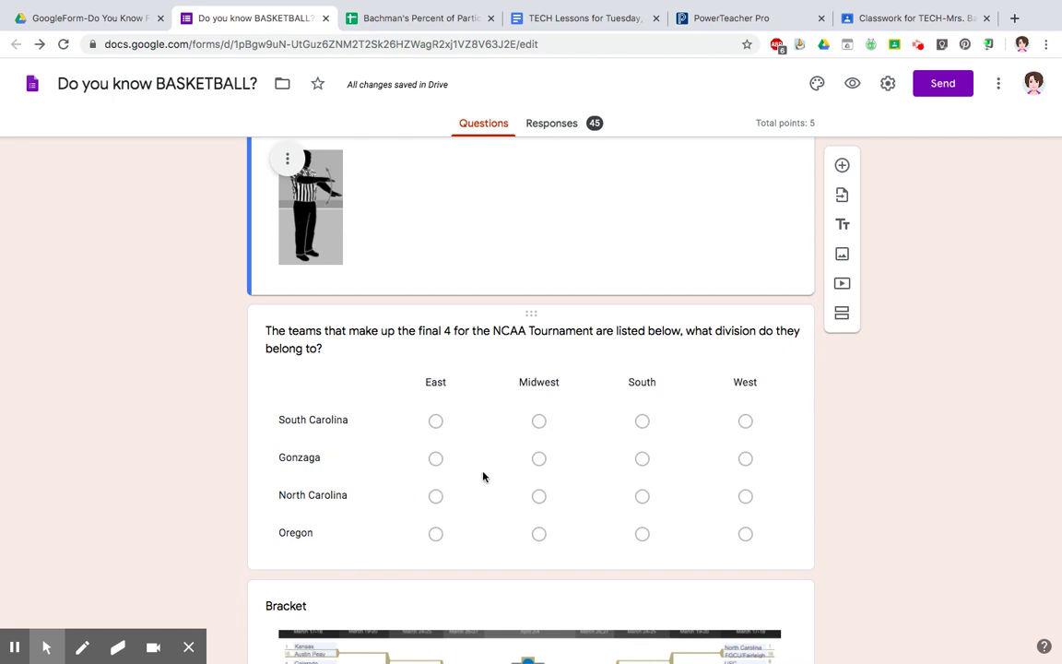
left_click(434, 423)
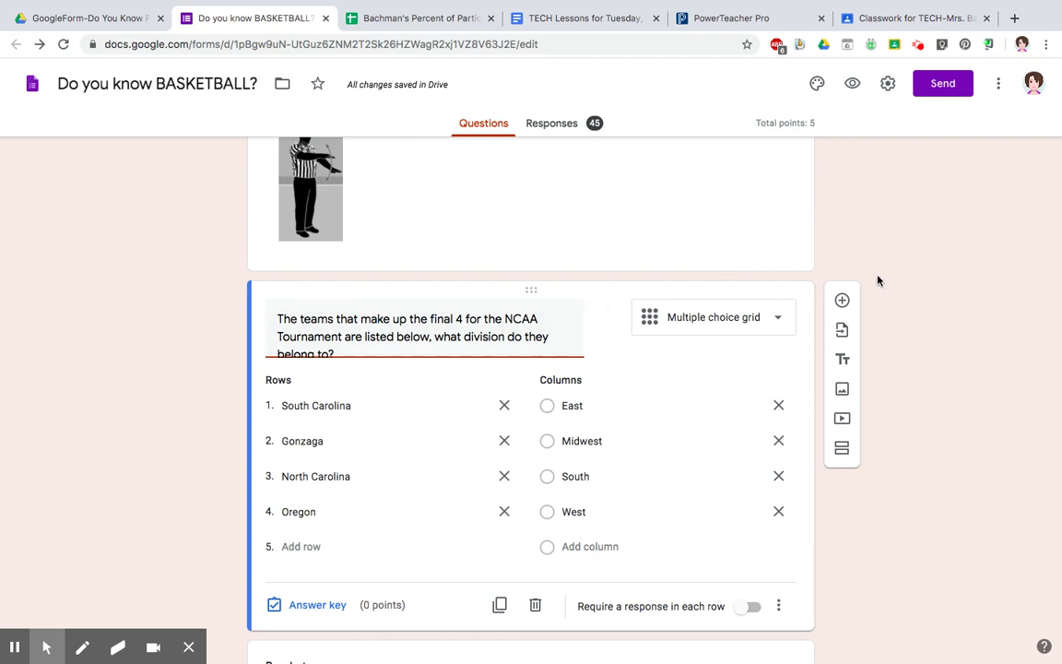
Review the video, referee and bracket items, and examine the question types available for the NCAA division question
scroll(758, 419, "down", 5)
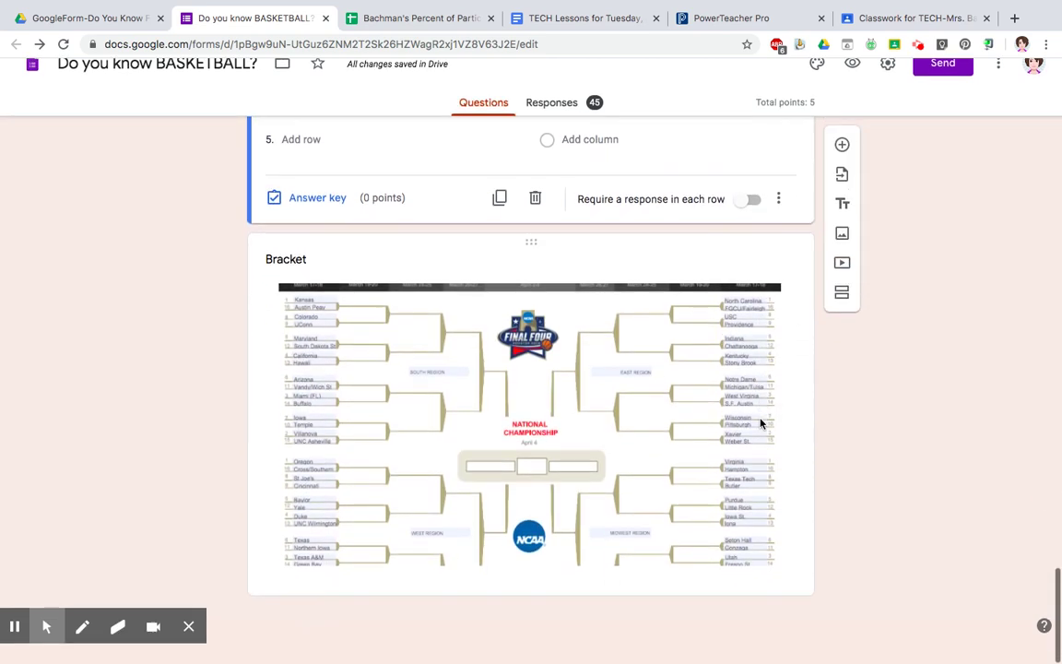
scroll(761, 423, "up", 12)
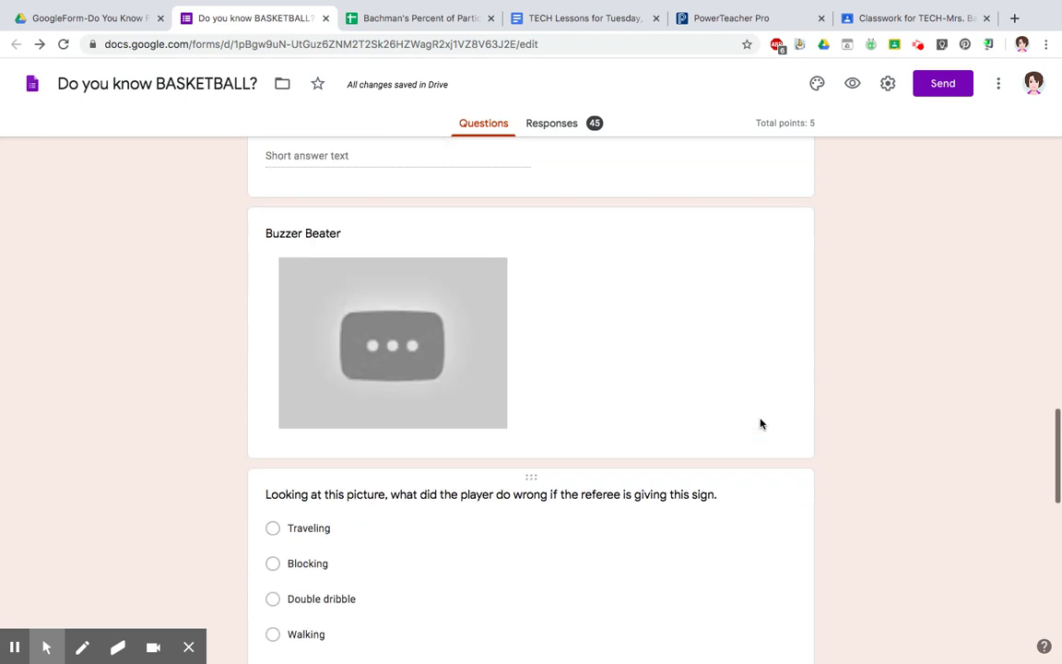
scroll(761, 423, "up", 4)
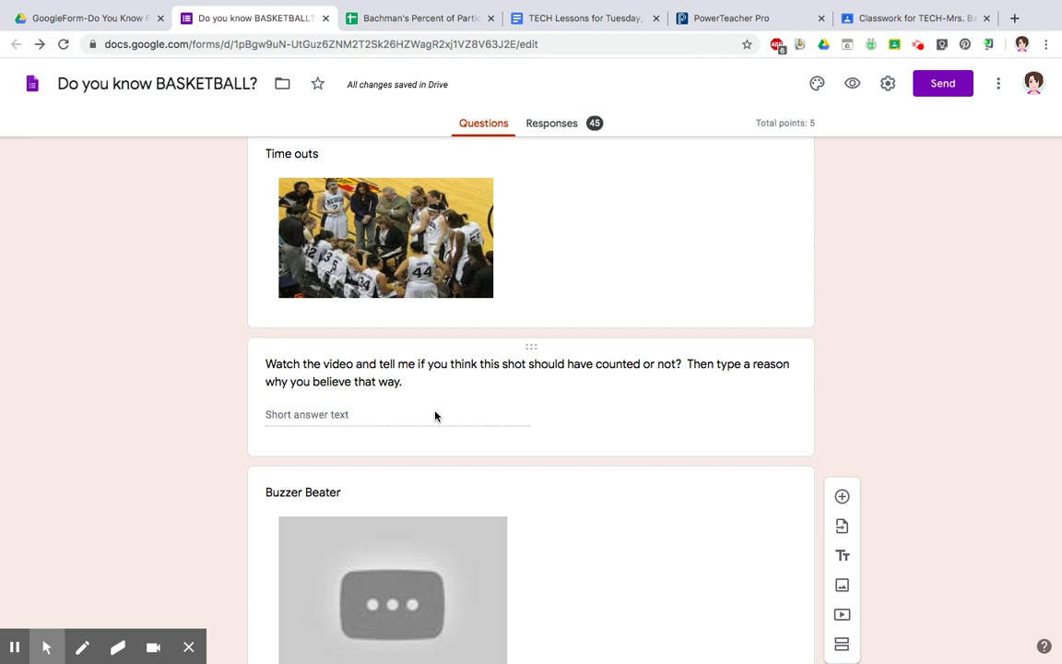
scroll(435, 416, "down", 10)
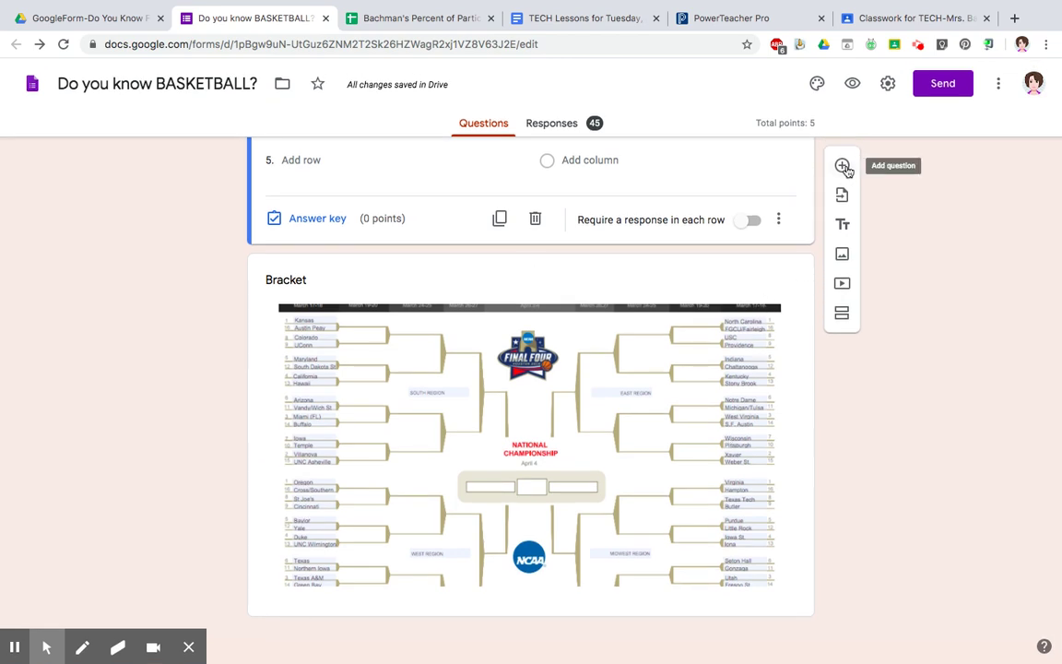
scroll(844, 169, "up", 3)
left_click(786, 198)
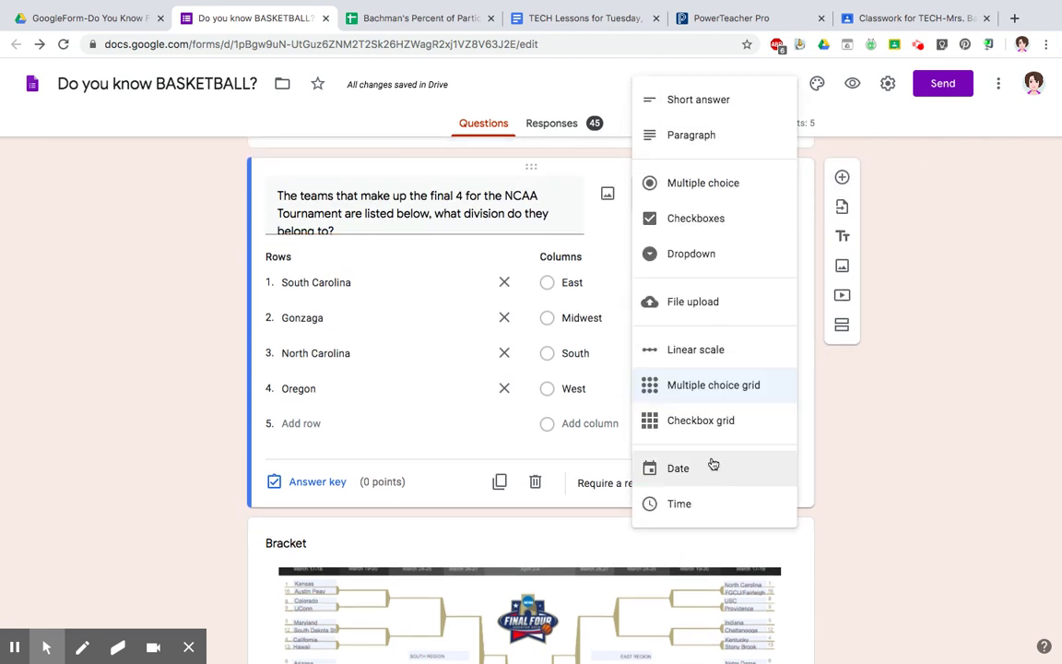
left_click(935, 364)
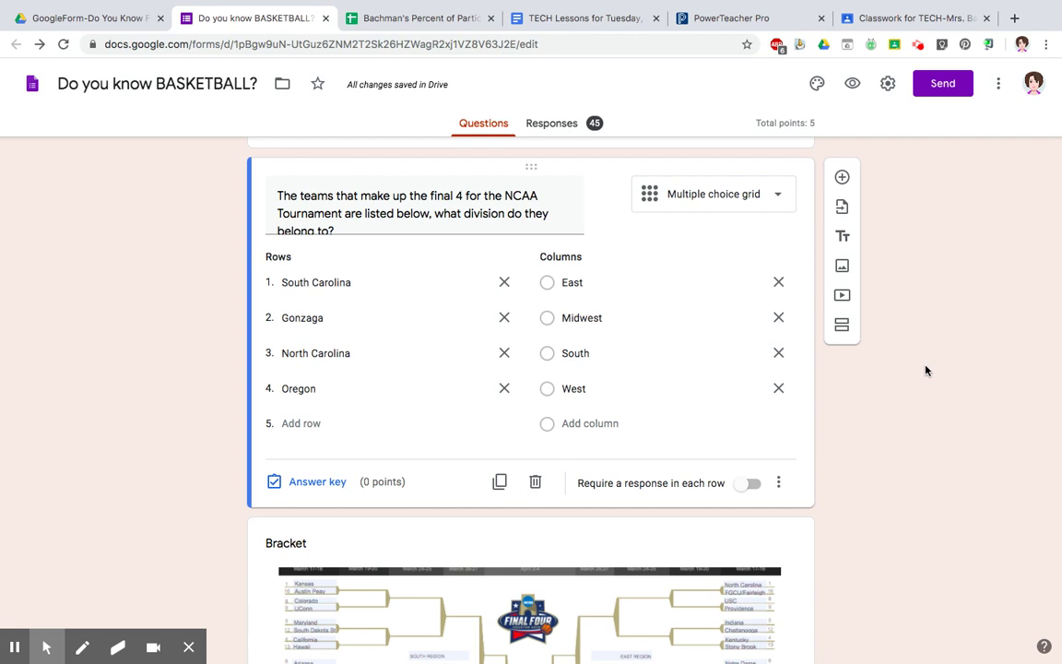
Review the points-scored question with its court diagram and the short answer question with the Buzzer Beater video
scroll(804, 501, "up", 15)
scroll(805, 502, "up", 10)
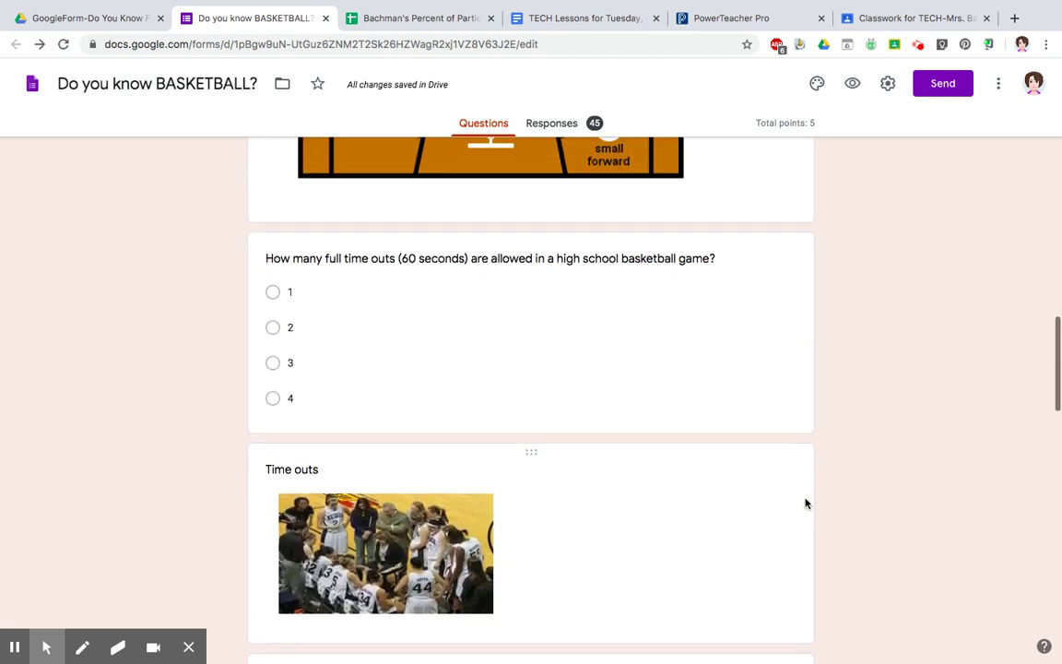
scroll(805, 503, "up", 2)
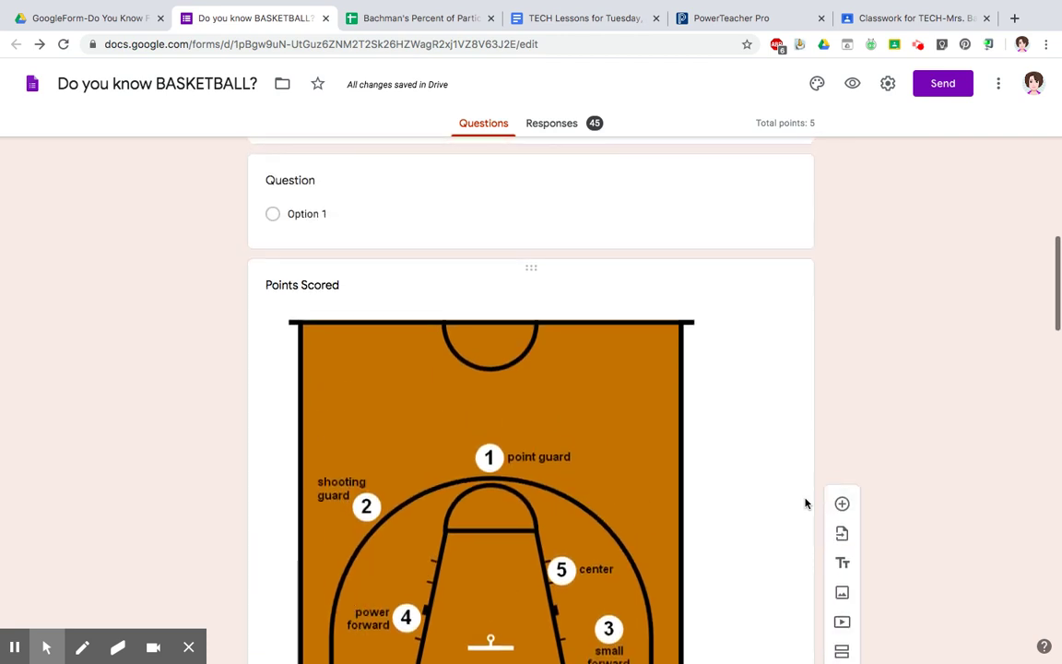
scroll(750, 632, "up", 2)
scroll(749, 633, "up", 2)
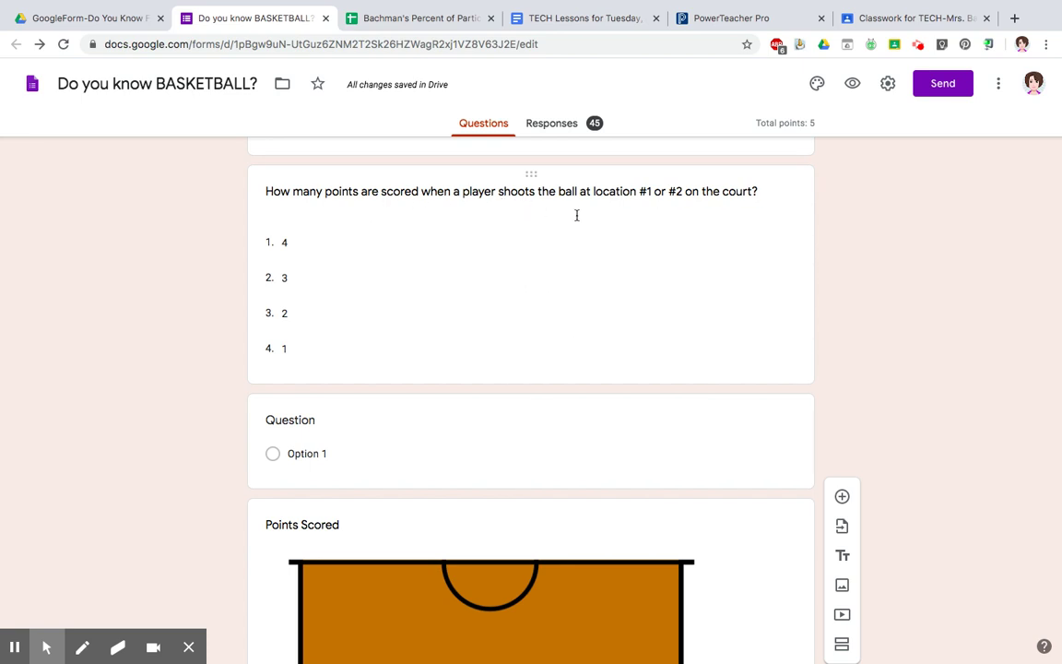
scroll(682, 305, "down", 5)
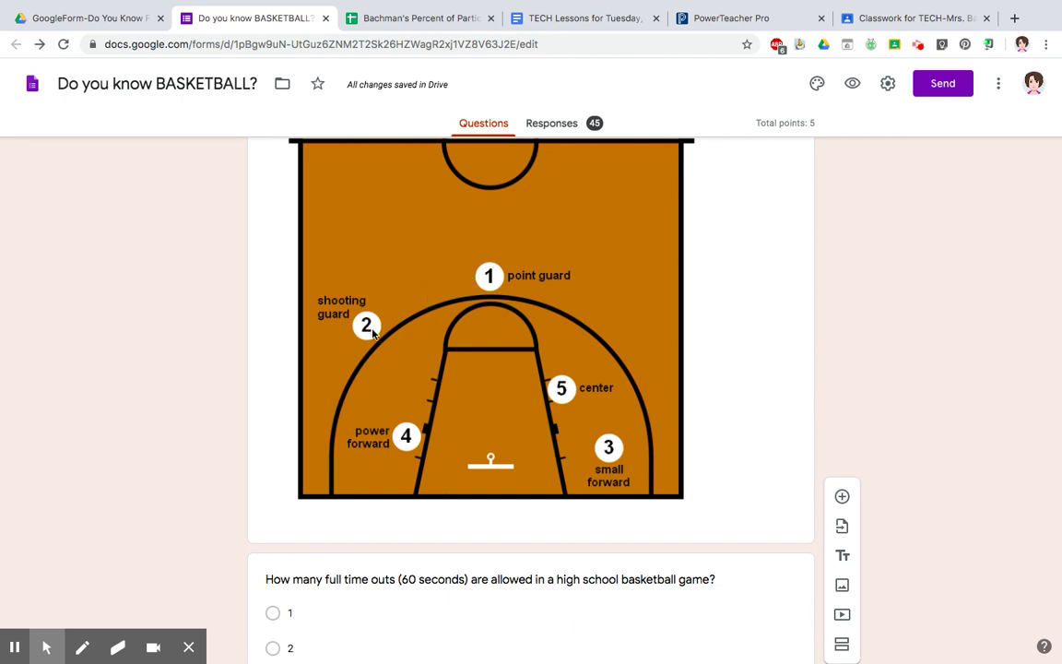
scroll(372, 332, "down", 9)
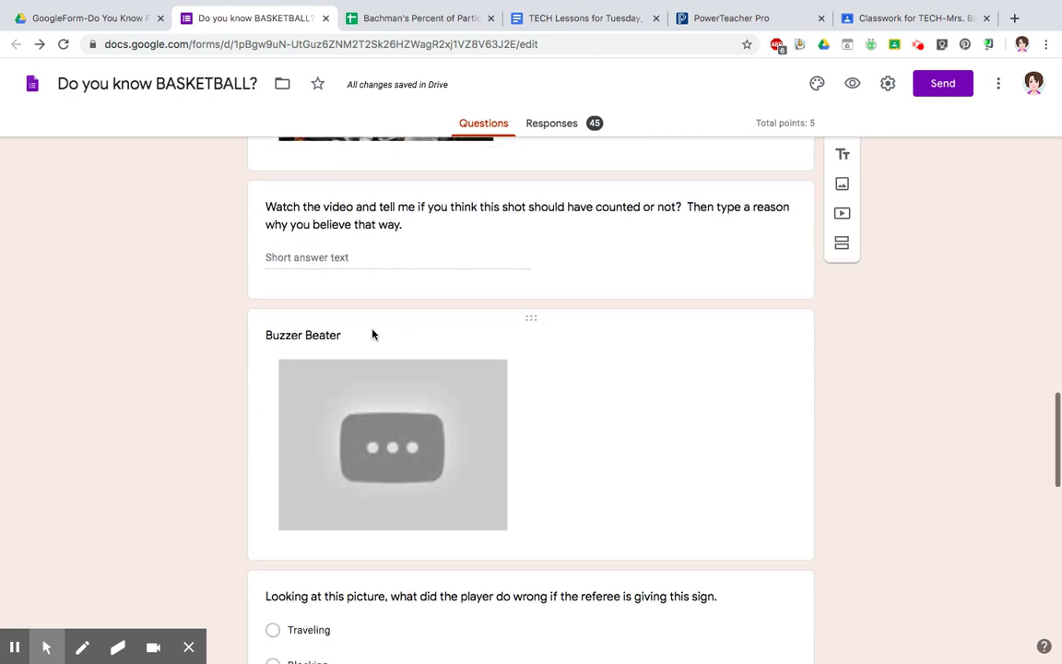
scroll(373, 334, "up", 2)
scroll(373, 334, "down", 4)
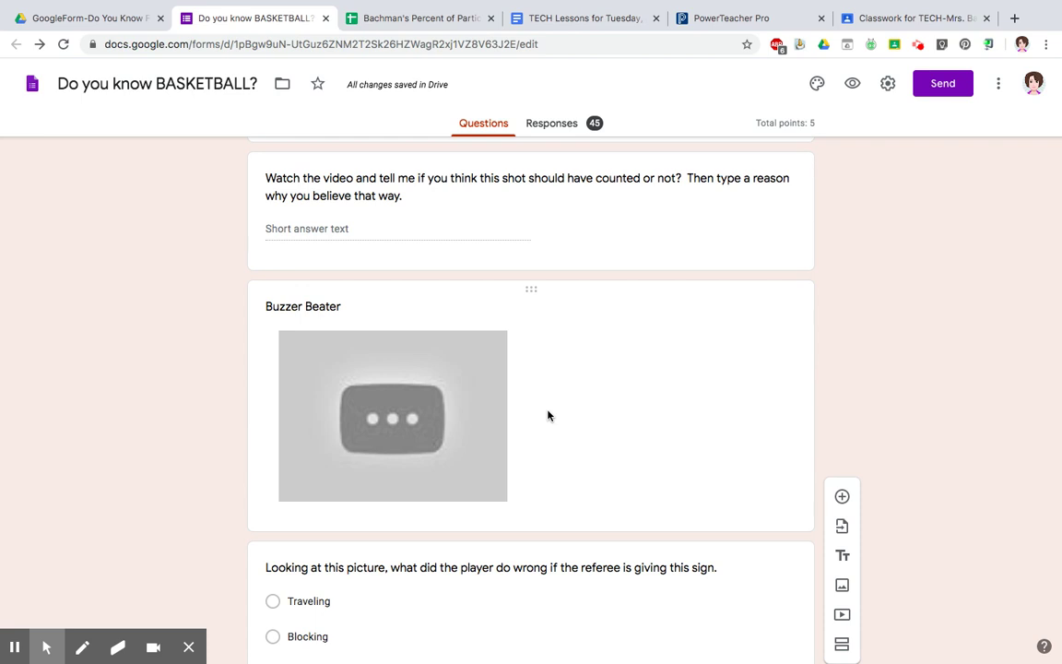
Try to reposition the Time outs image block below the full time outs question
scroll(547, 415, "up", 6)
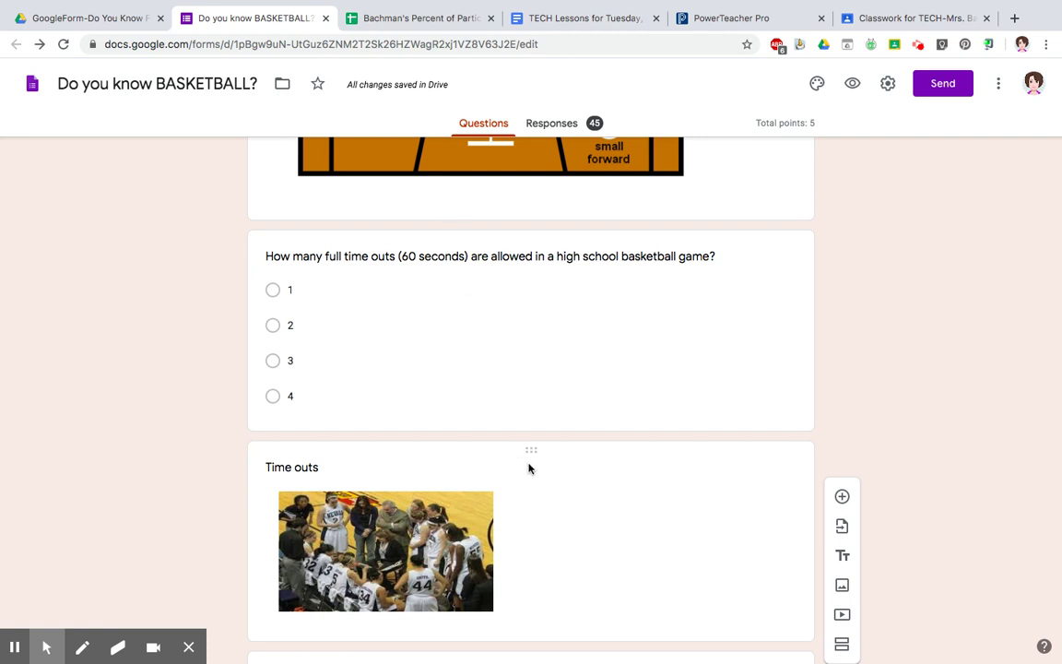
left_click(533, 453)
left_click_drag(532, 447, 526, 474)
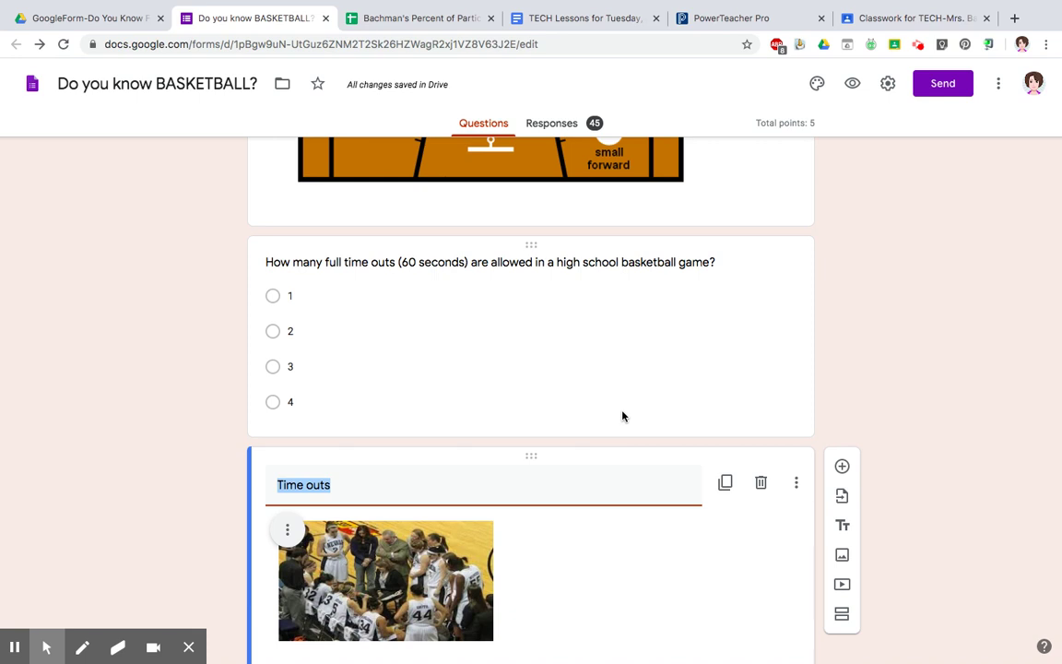
Open the form's theme options and browse the Work and School header images
scroll(622, 416, "up", 15)
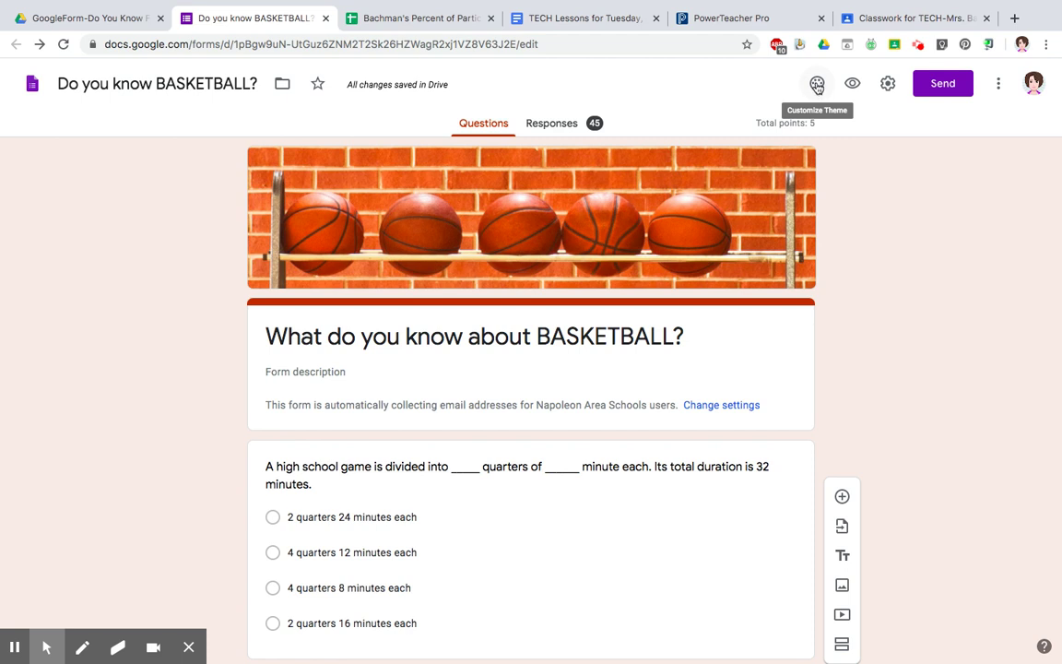
left_click(816, 85)
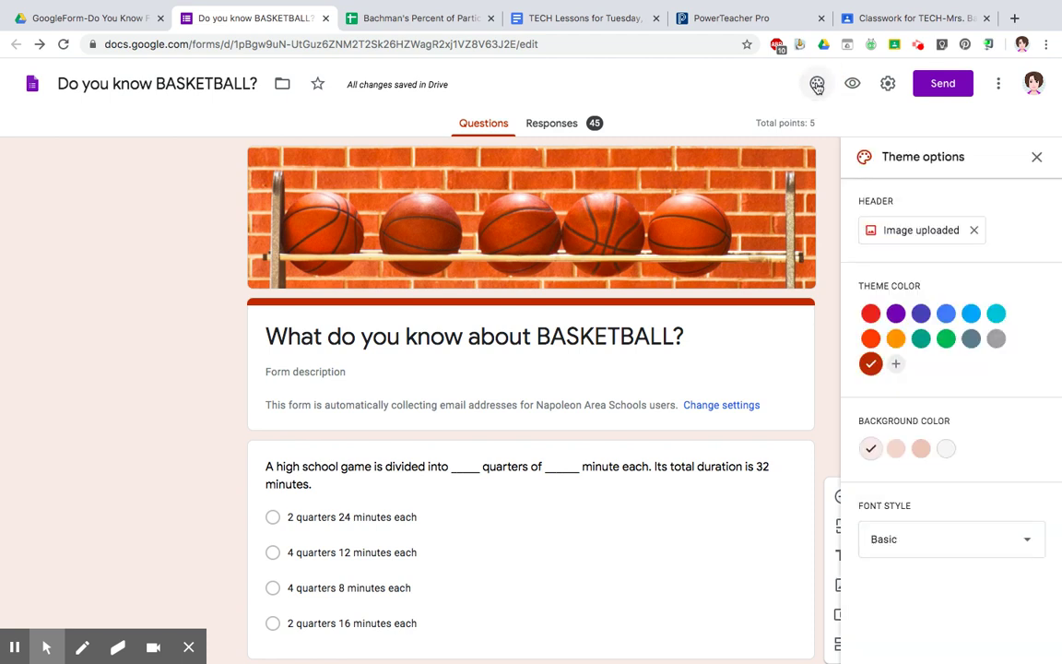
left_click(940, 232)
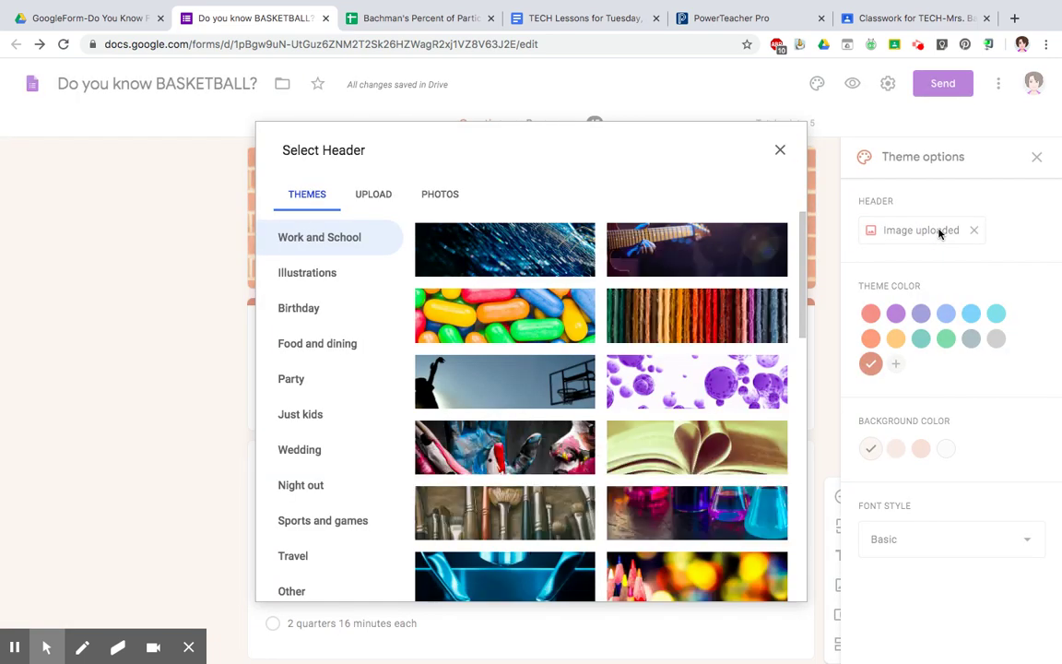
scroll(664, 382, "down", 3)
scroll(664, 382, "down", 10)
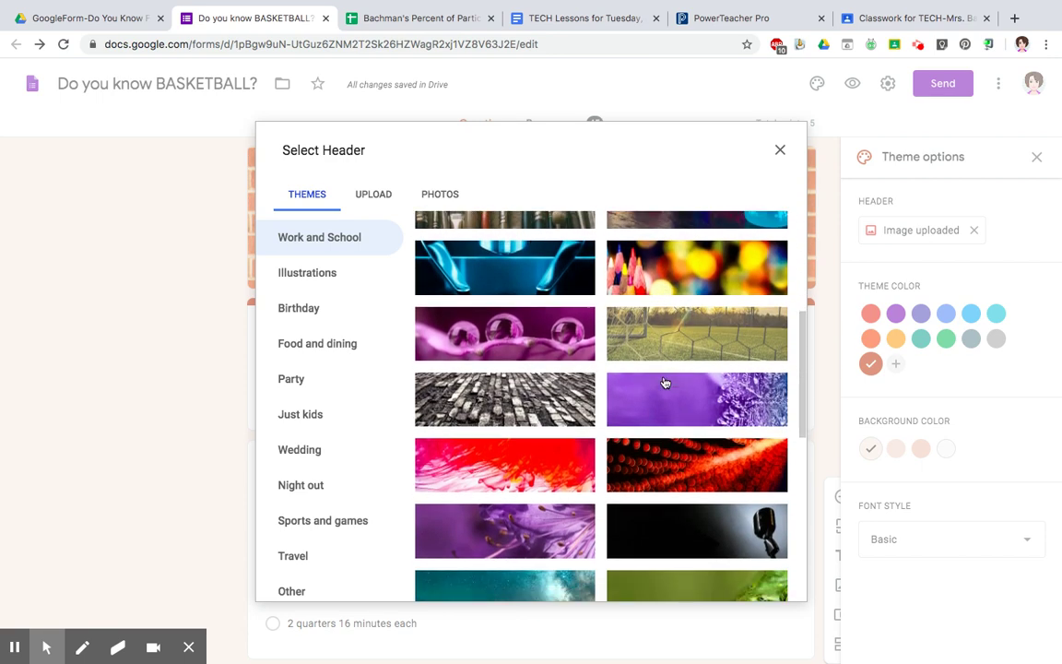
scroll(664, 382, "down", 3)
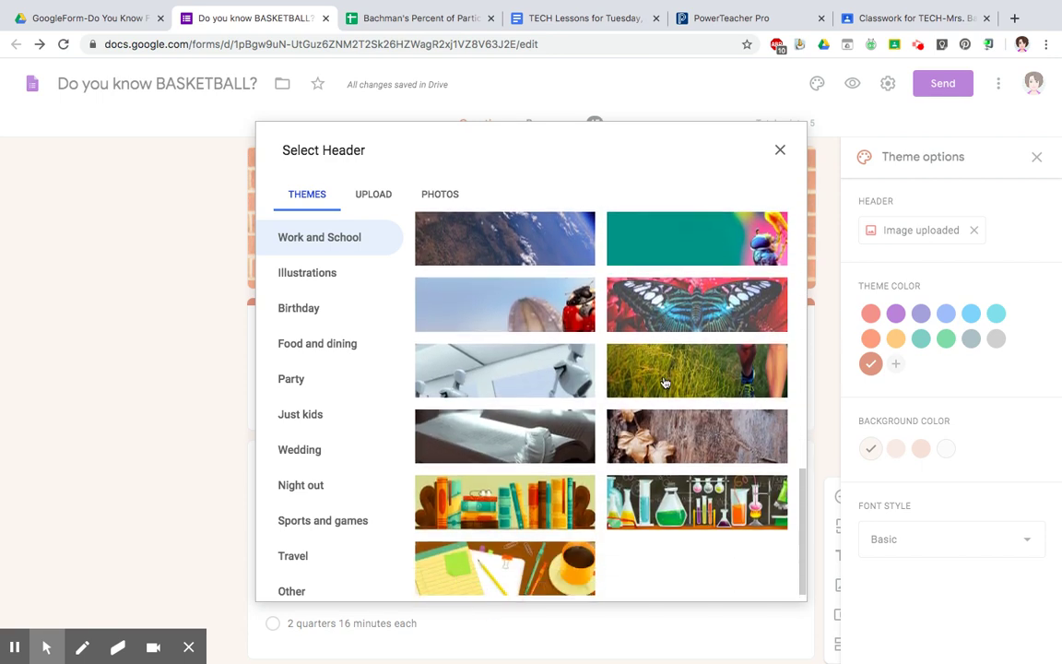
Check the upload and photos sources for the header image, and view the Food and dining theme images
left_click(374, 194)
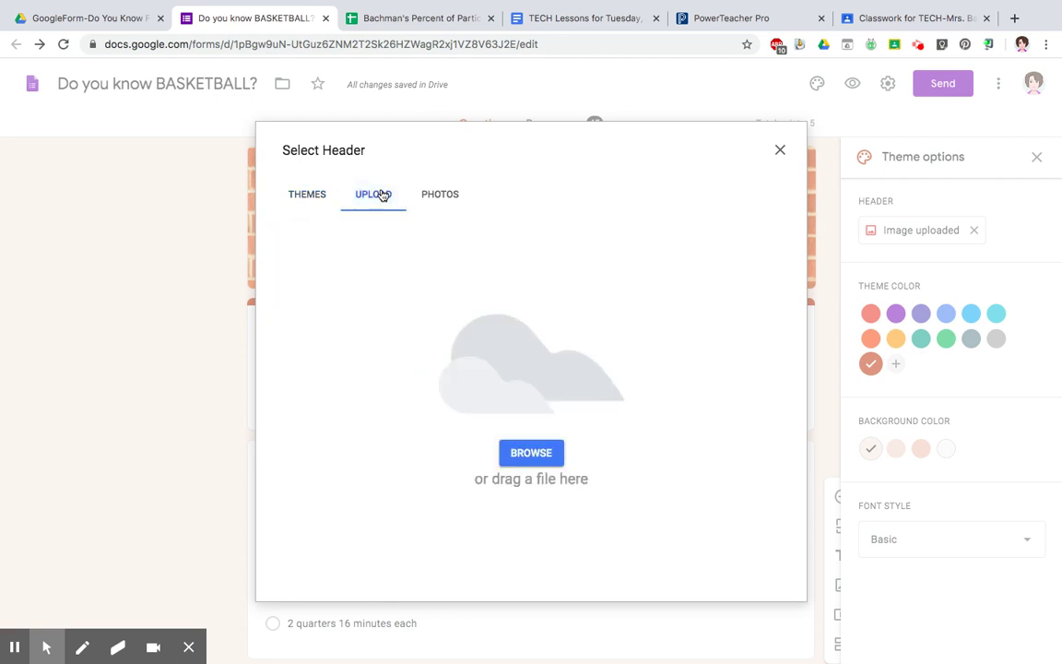
left_click(440, 194)
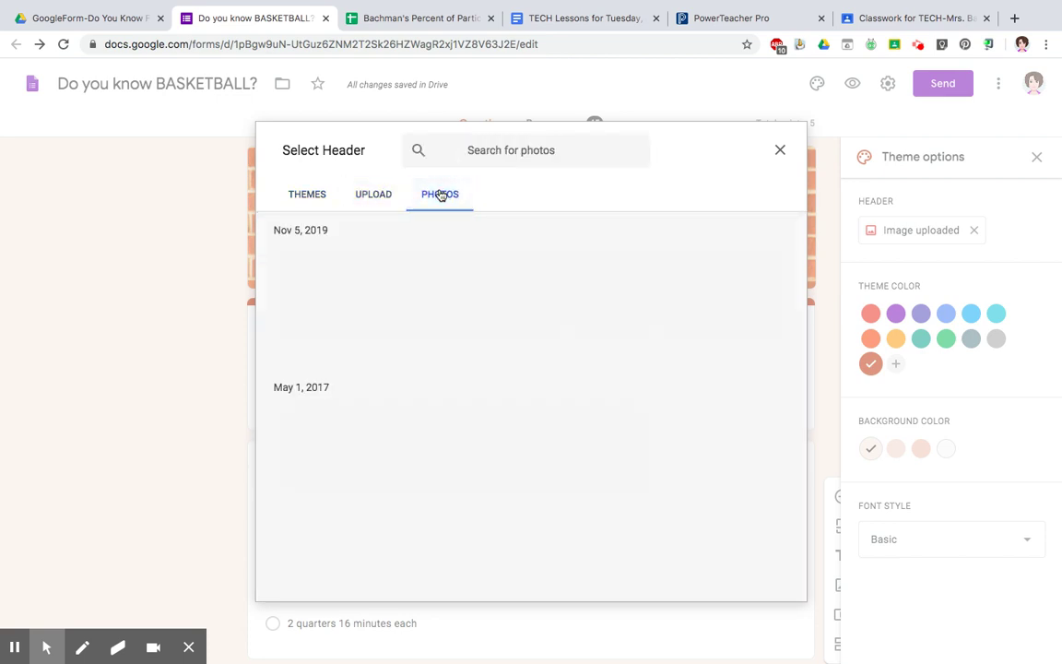
left_click(309, 194)
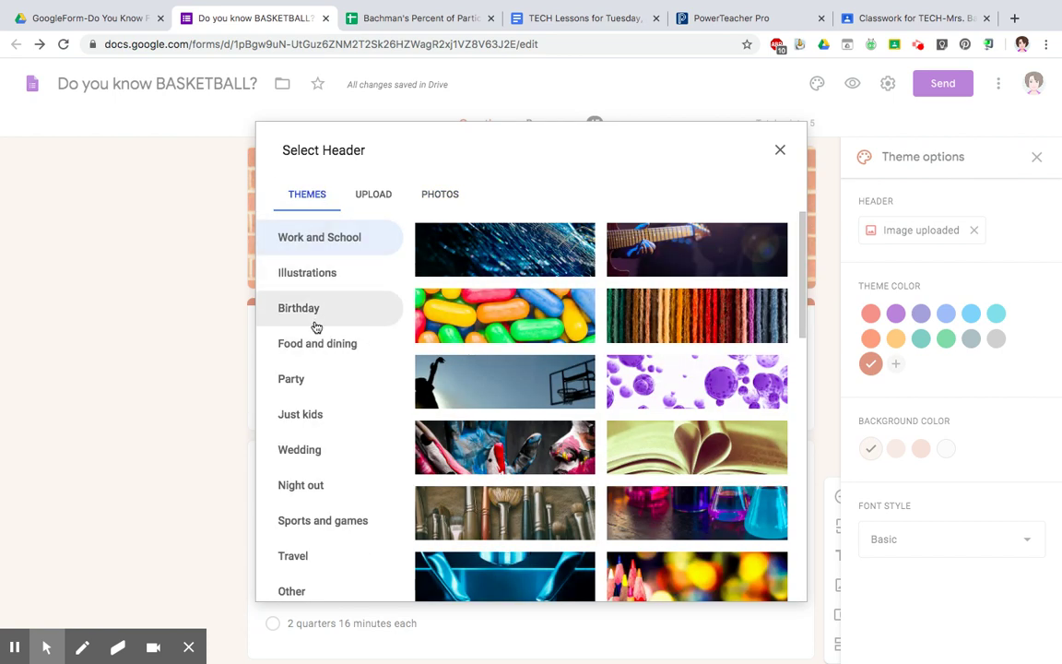
left_click(293, 349)
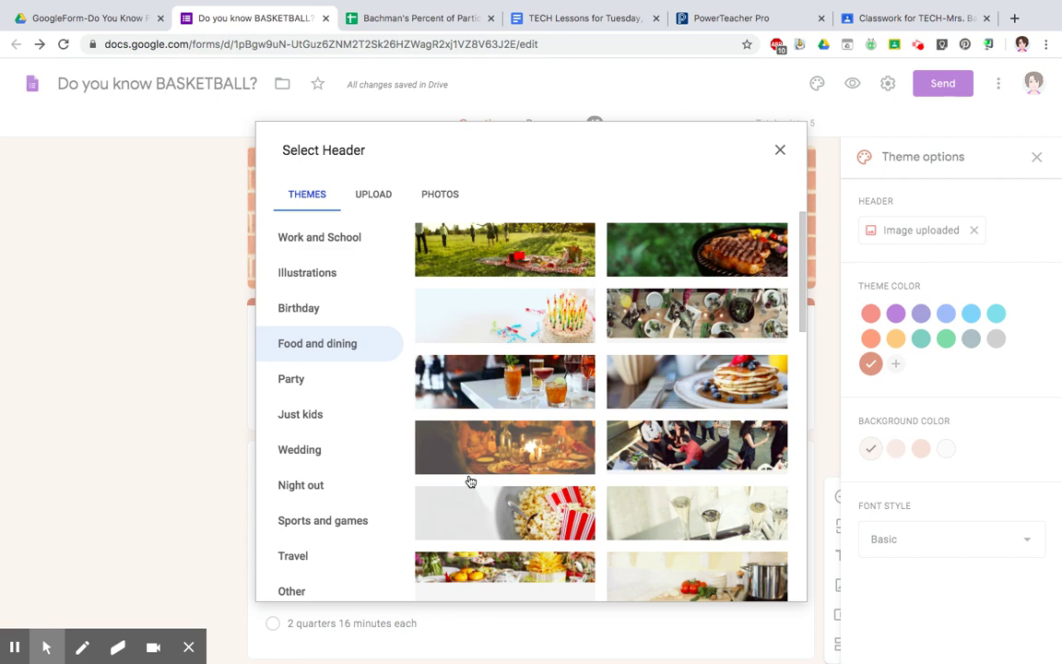
Browse the Food and dining and the Sports and games header images and close the header selection without choosing one
scroll(470, 481, "down", 5)
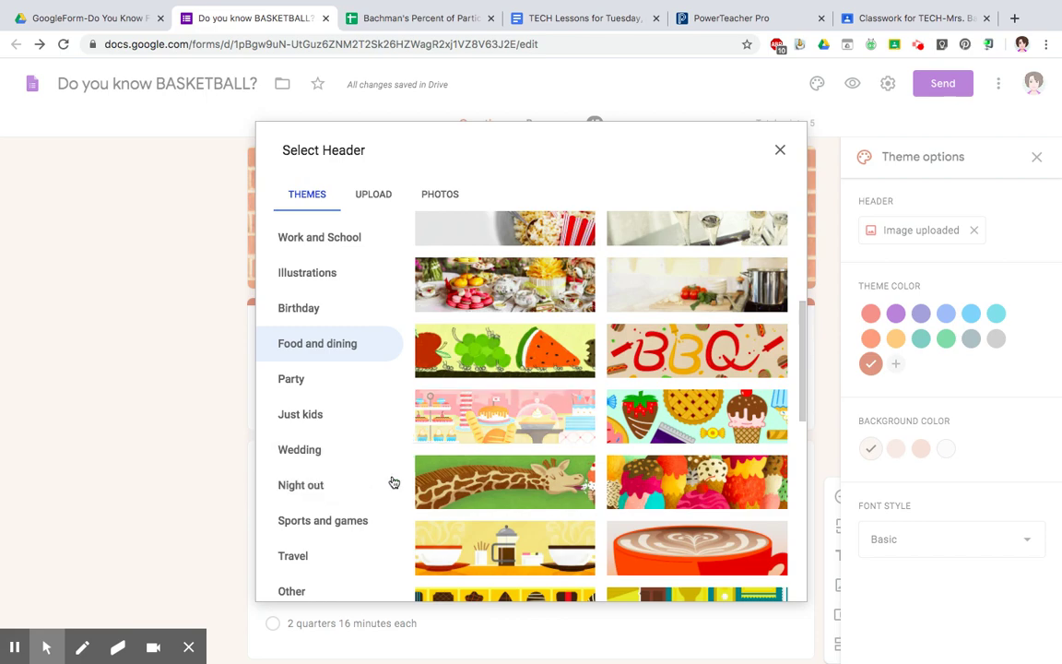
left_click(324, 525)
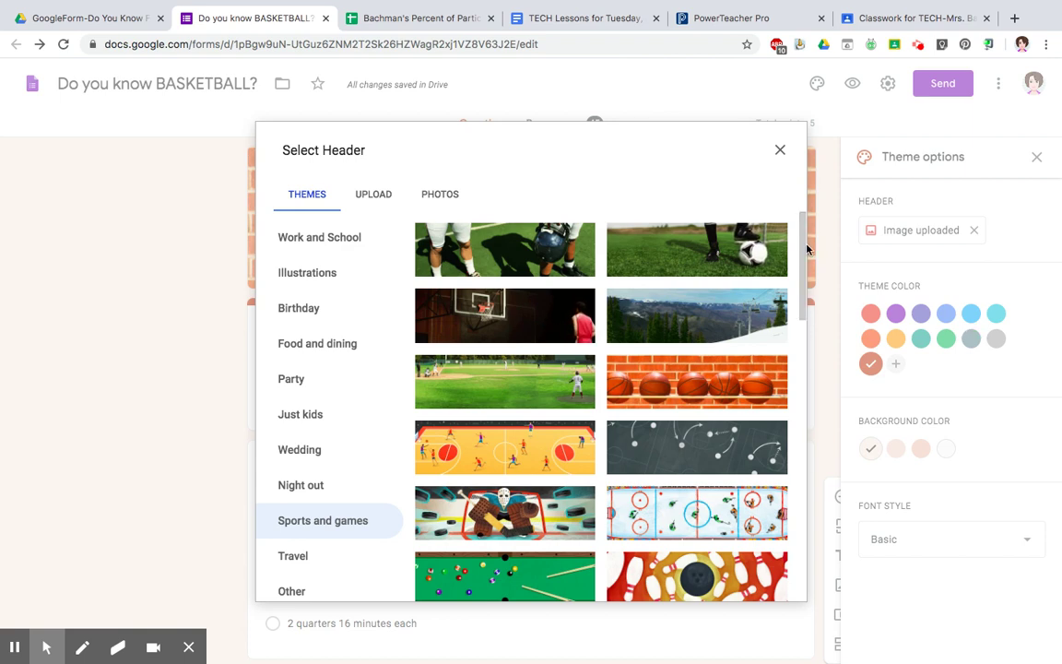
left_click(780, 151)
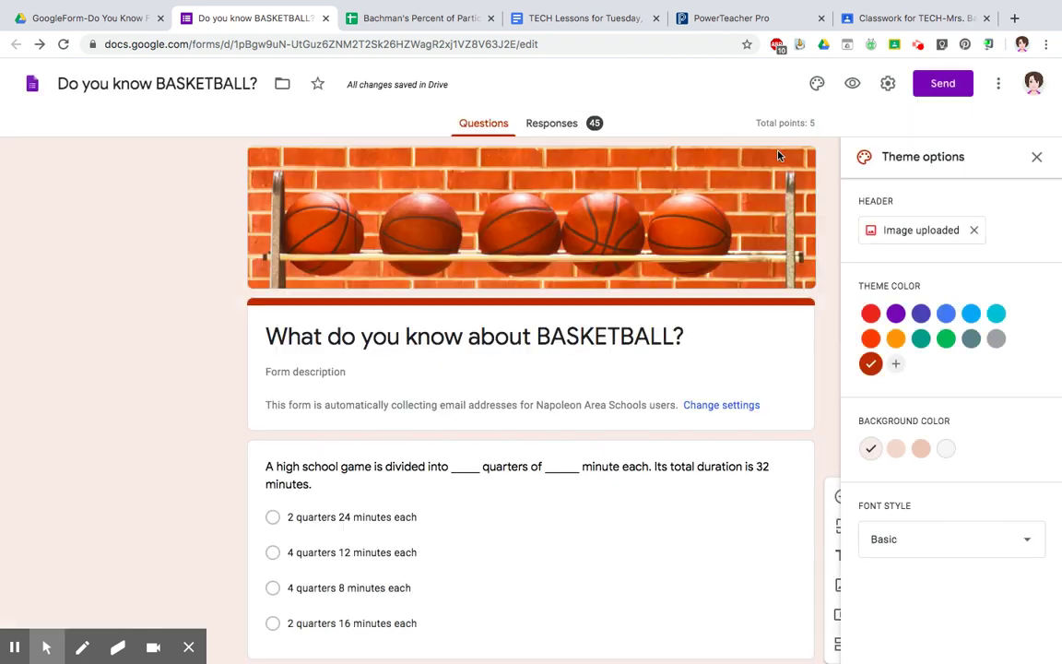
In the form settings, keep email collection on and turn off the Napoleon Area Schools restriction and the limit to 1 response
left_click(889, 87)
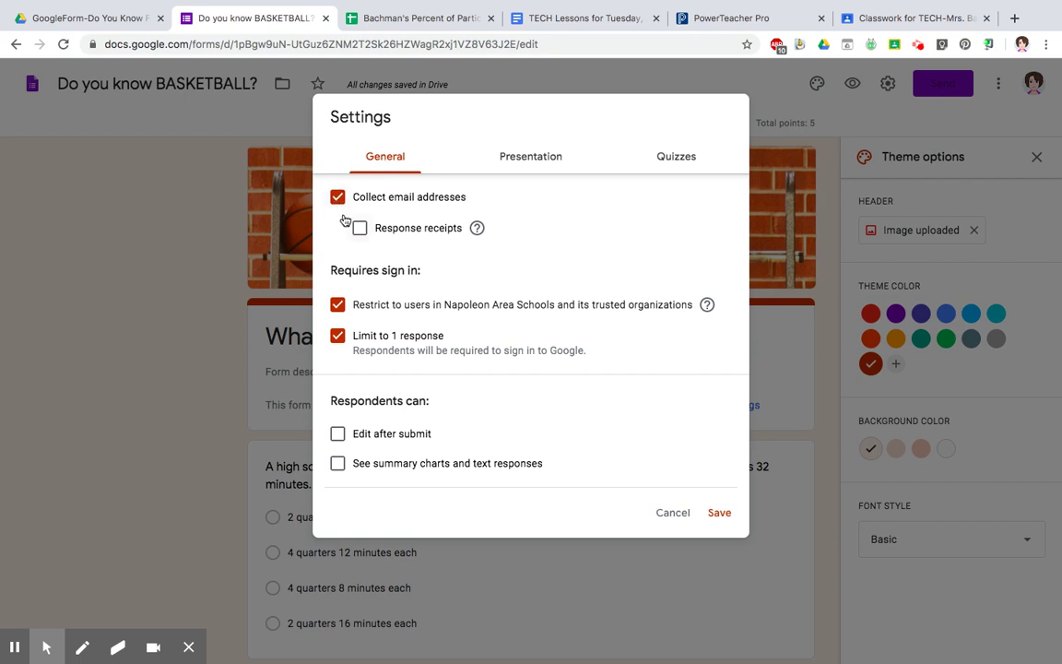
left_click(337, 197)
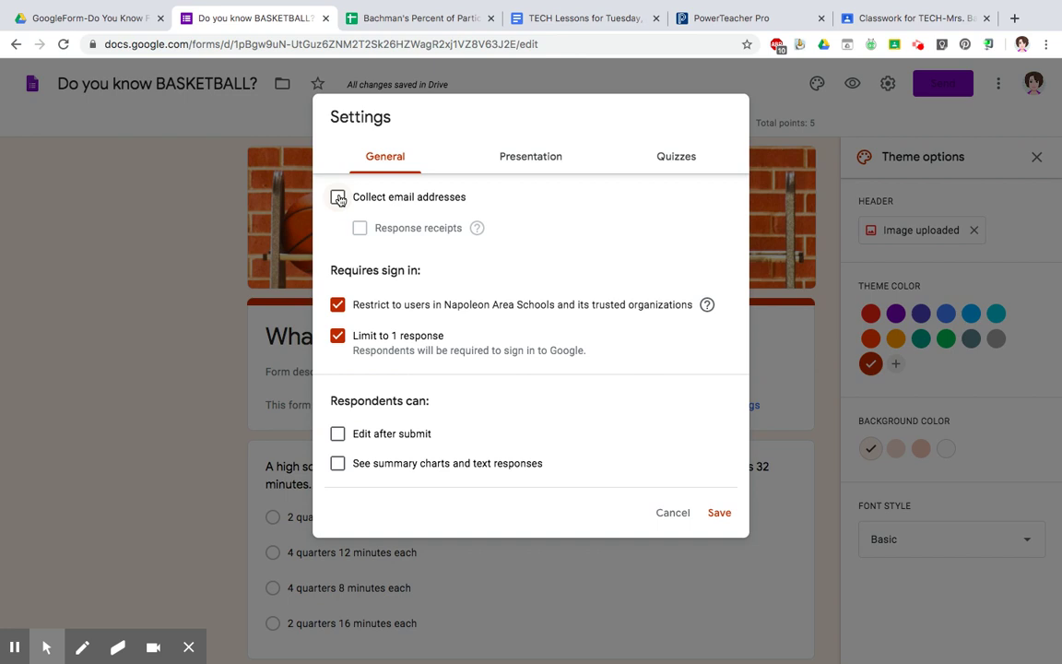
left_click(339, 198)
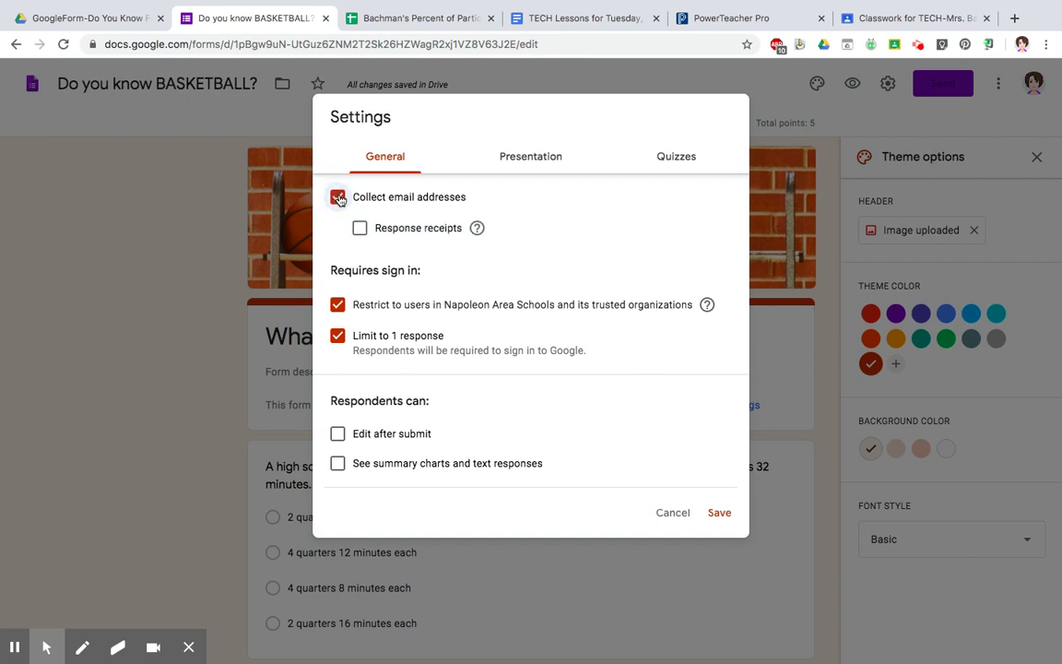
left_click(338, 306)
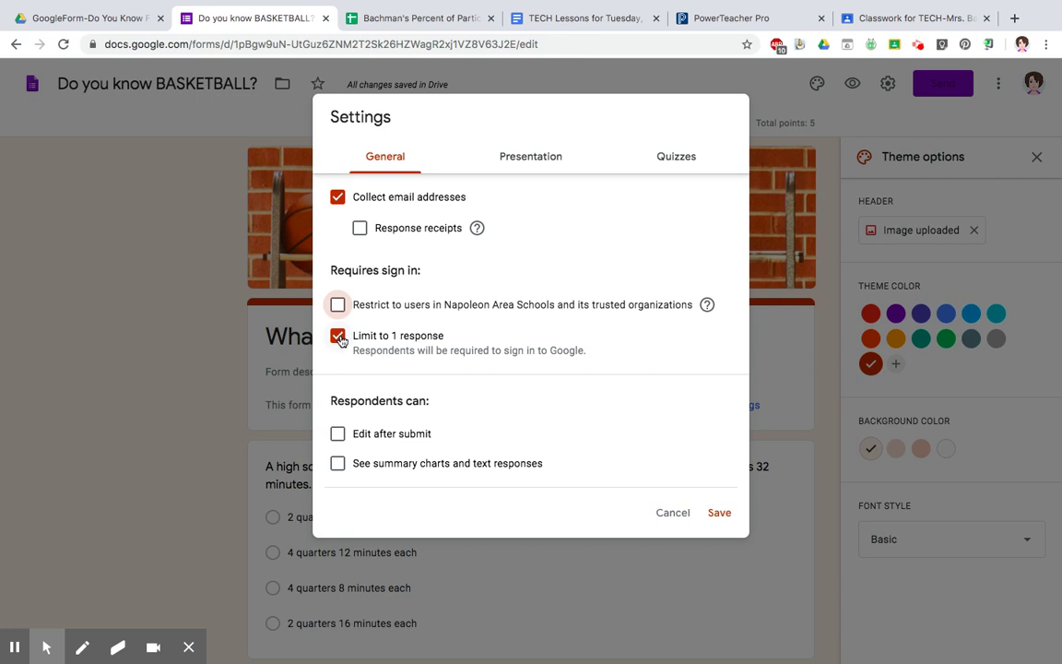
left_click(339, 336)
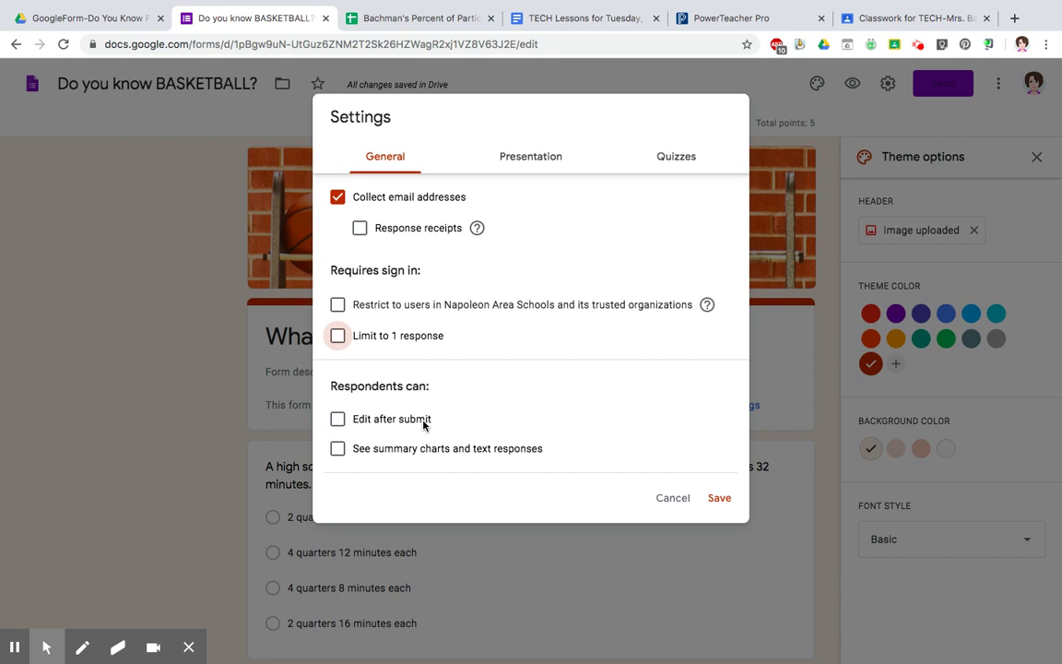
Try letting respondents edit after submitting and see summary charts and text responses
left_click(338, 419)
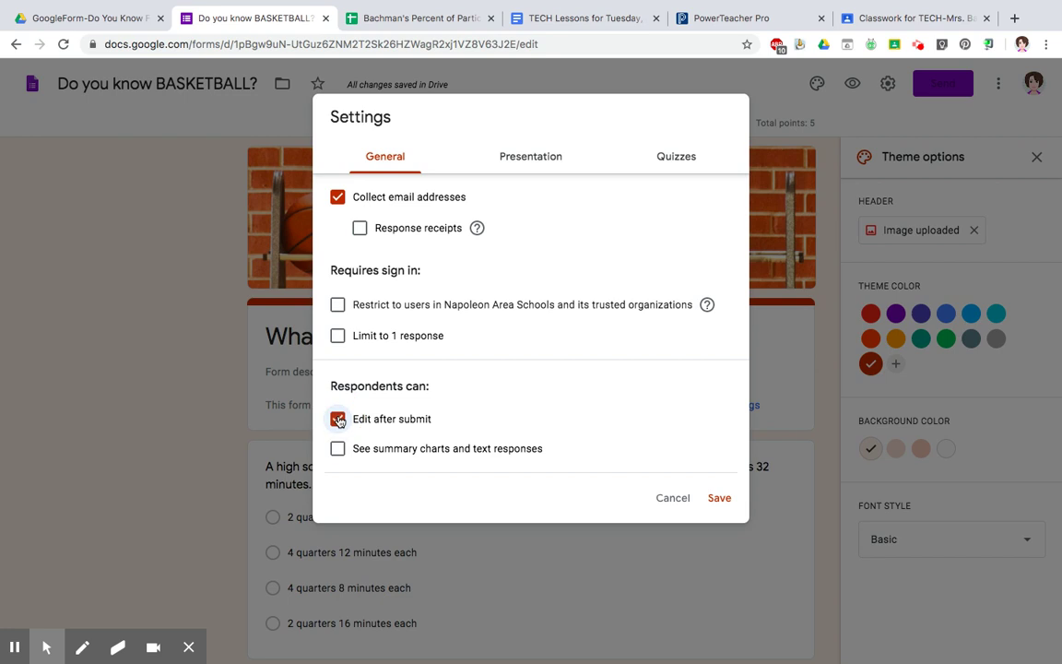
left_click(338, 421)
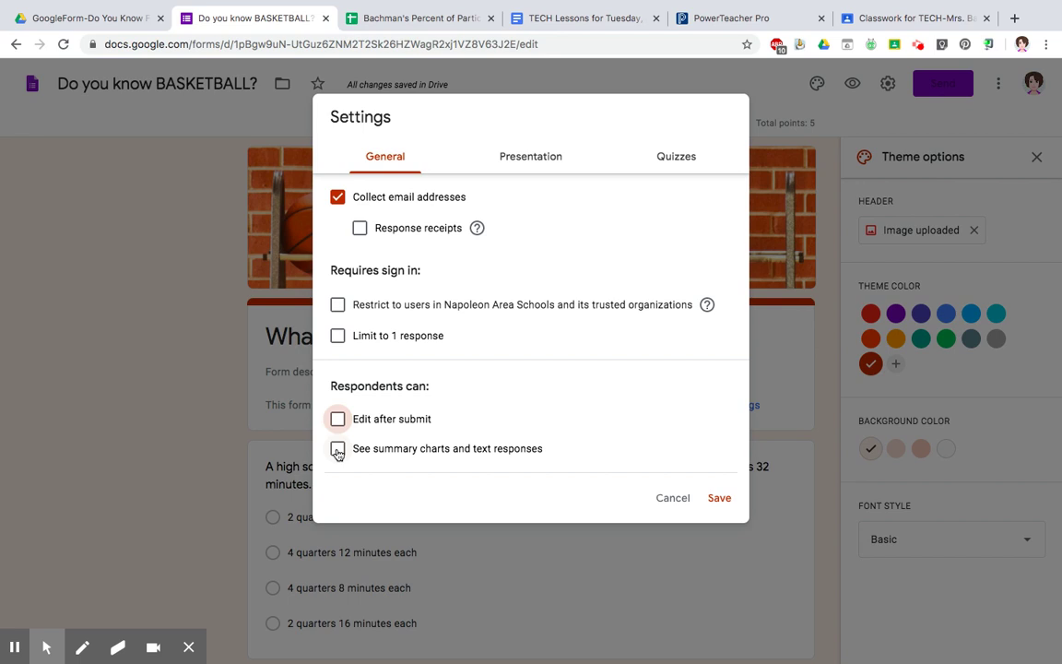
left_click(337, 450)
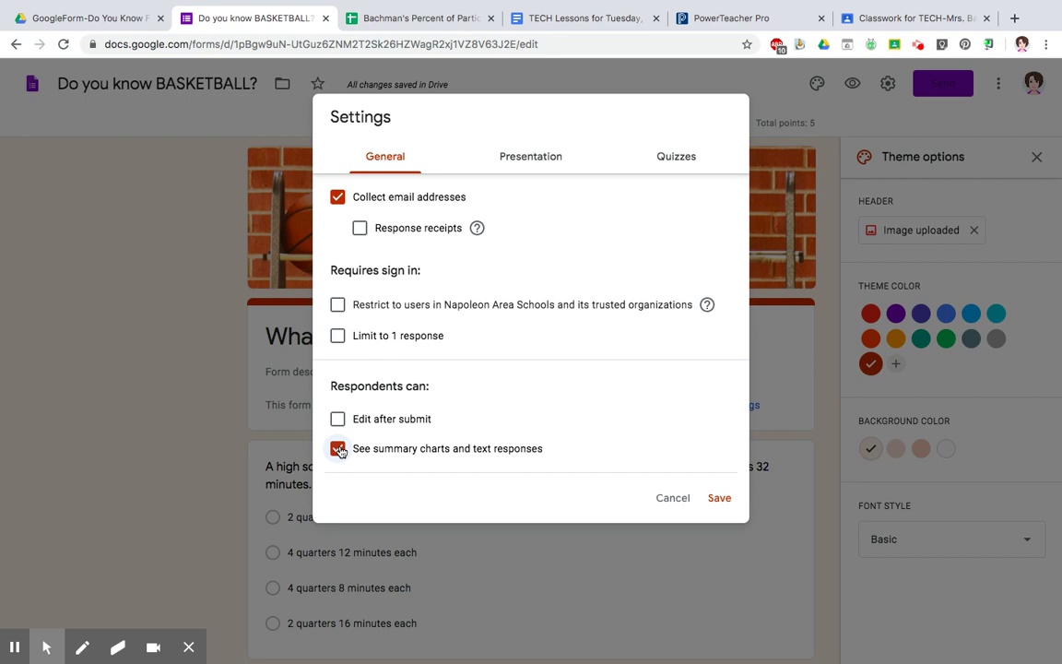
left_click(339, 450)
Check the presentation settings, stop respondents from seeing correct answers in the quiz options, and save the form settings
left_click(528, 156)
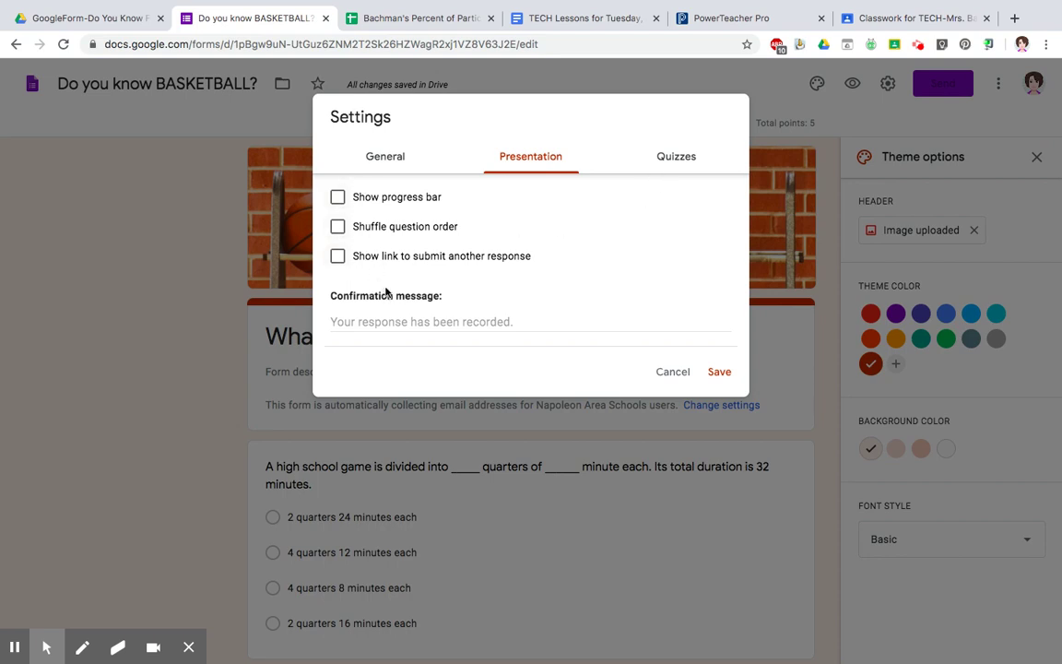
left_click(677, 159)
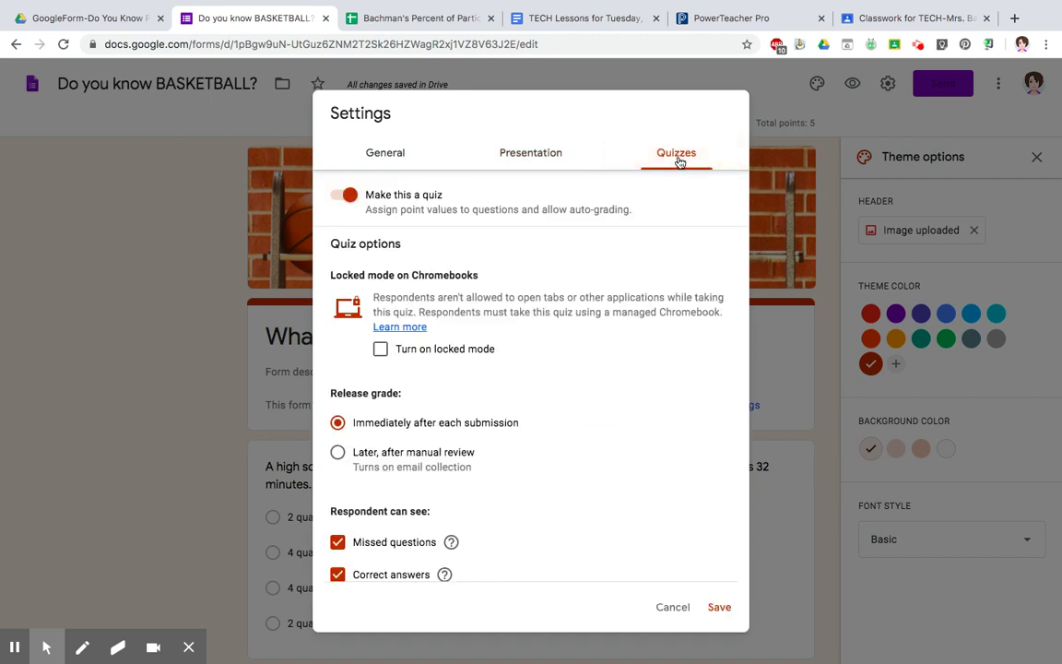
left_click(351, 197)
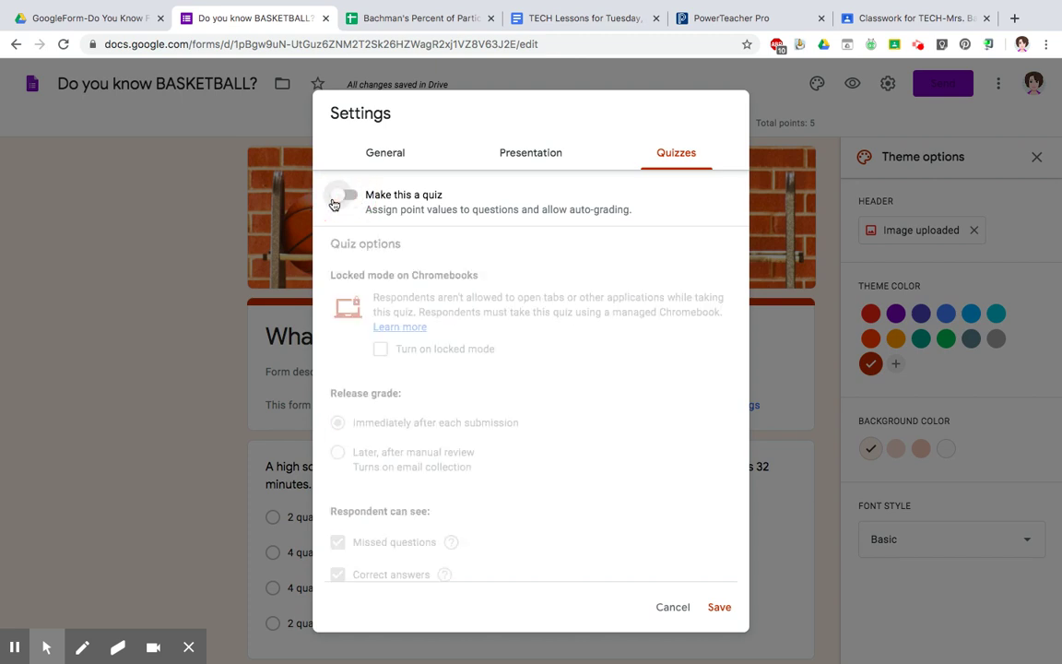
left_click(347, 196)
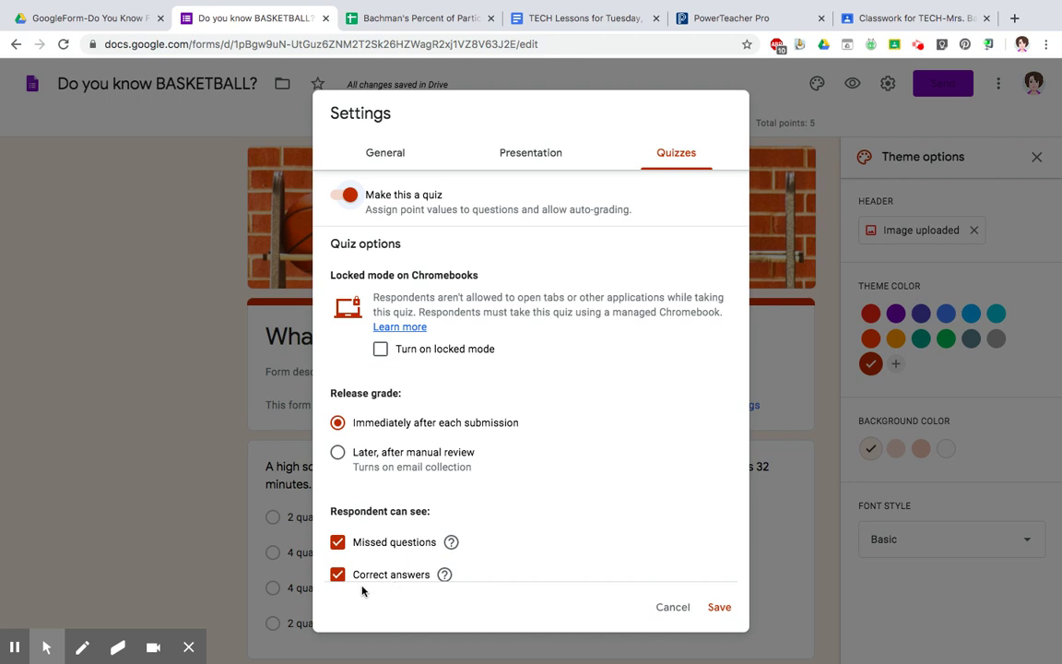
left_click(338, 576)
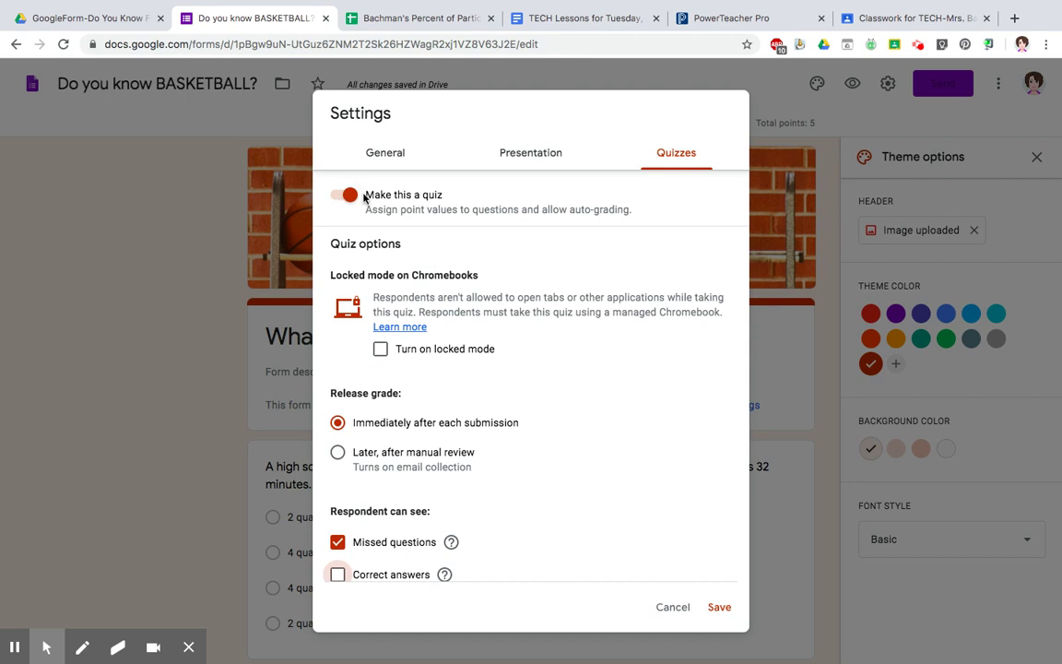
left_click(718, 607)
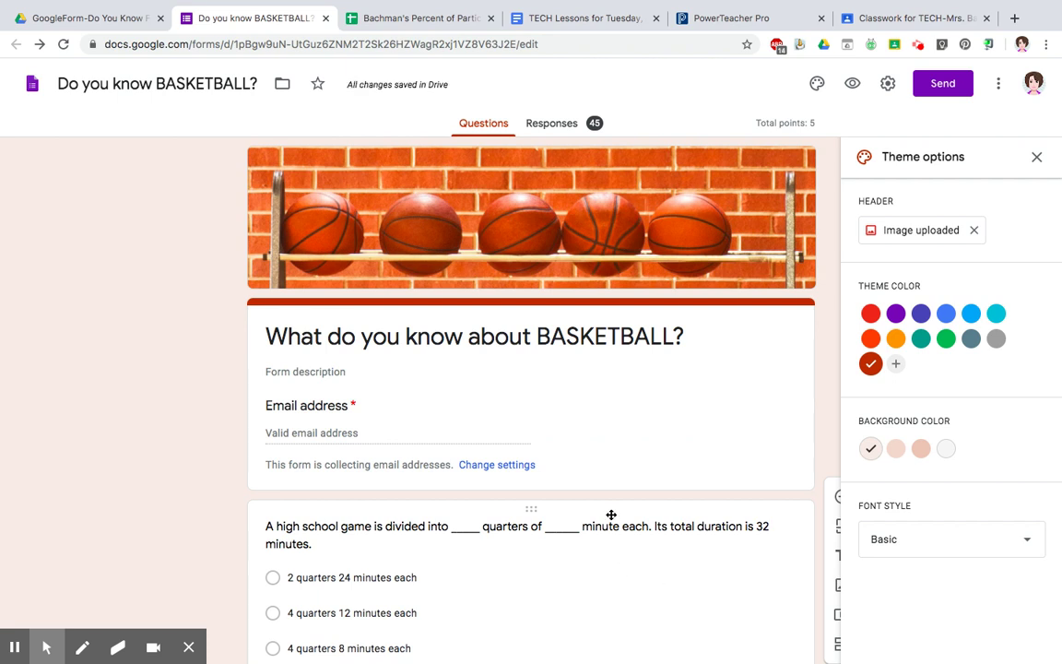
Check the answer key and point value of the high school game quarters question
scroll(612, 515, "down", 3)
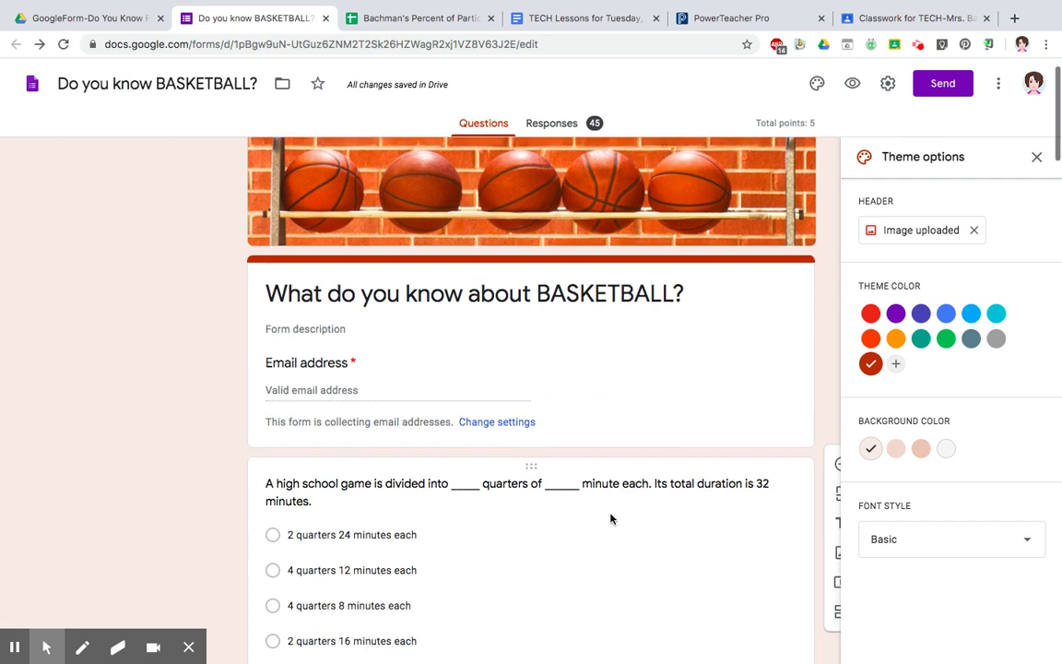
scroll(611, 516, "down", 1)
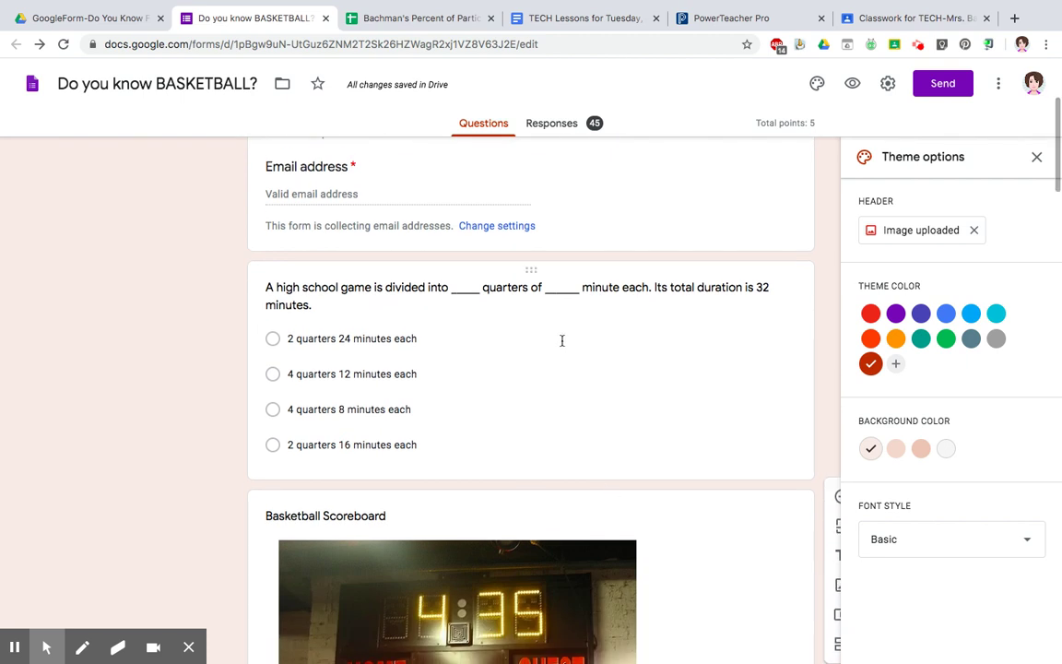
left_click(495, 360)
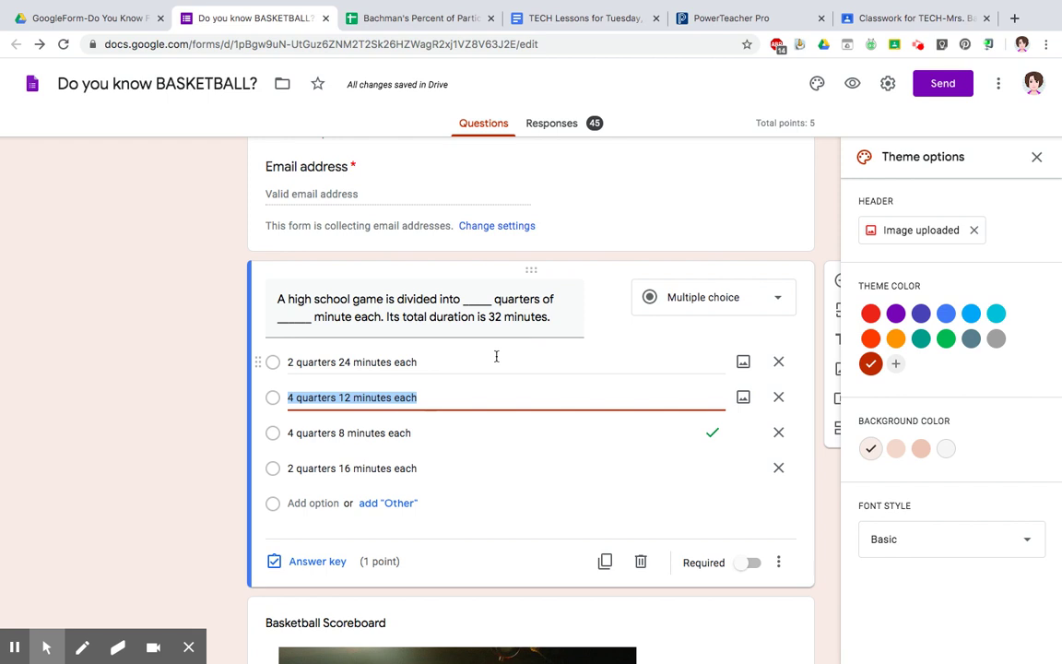
left_click(317, 566)
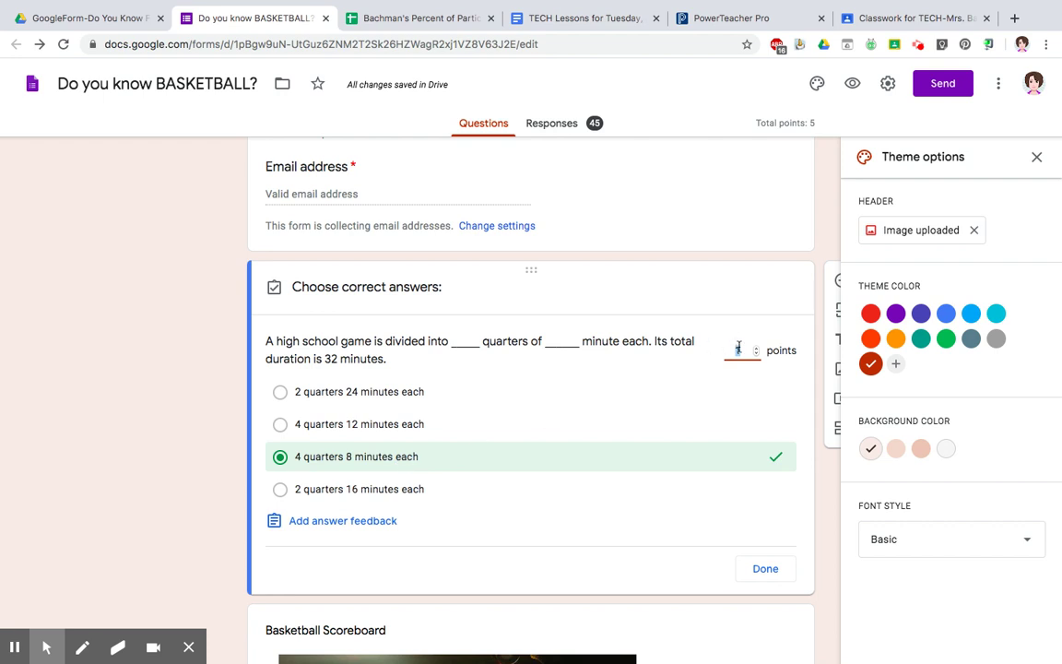
left_click(766, 570)
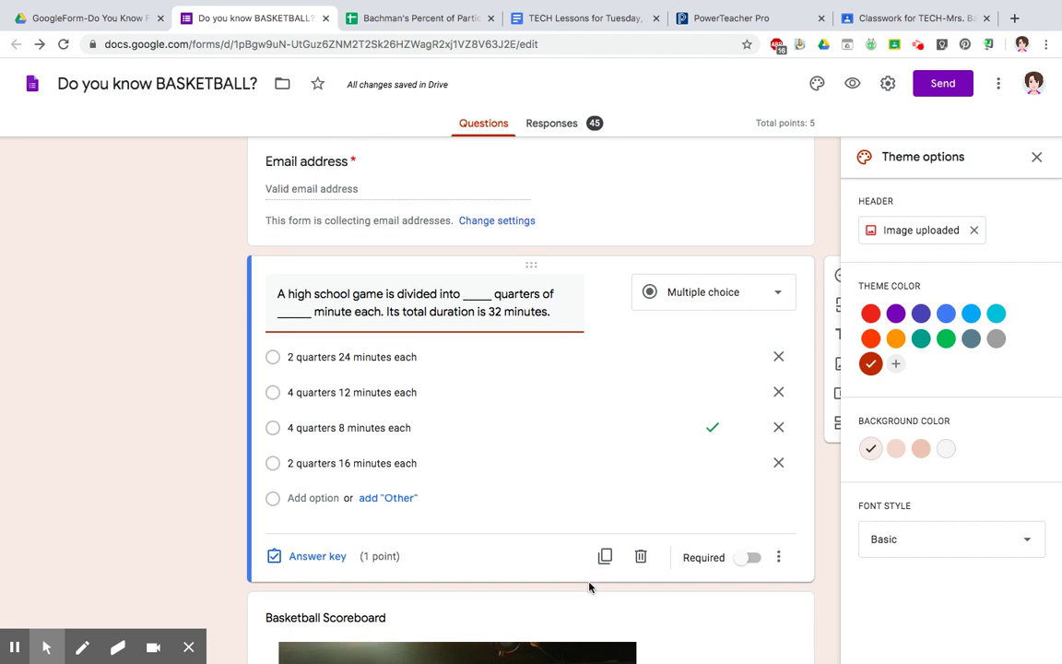
Make the high school game quarters question required
scroll(590, 586, "down", 3)
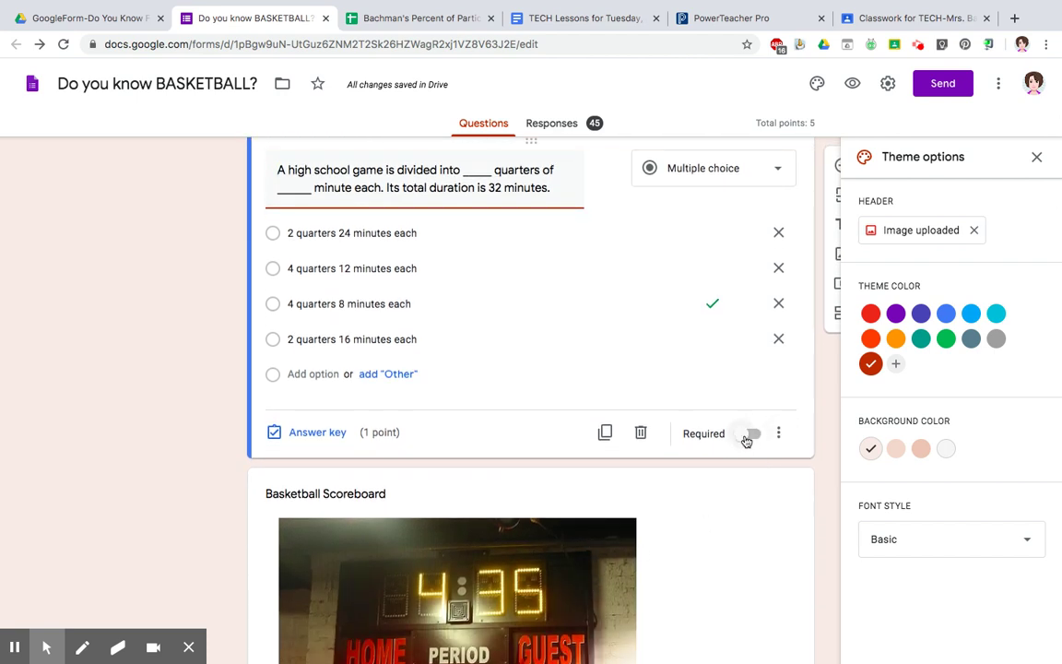
left_click(751, 436)
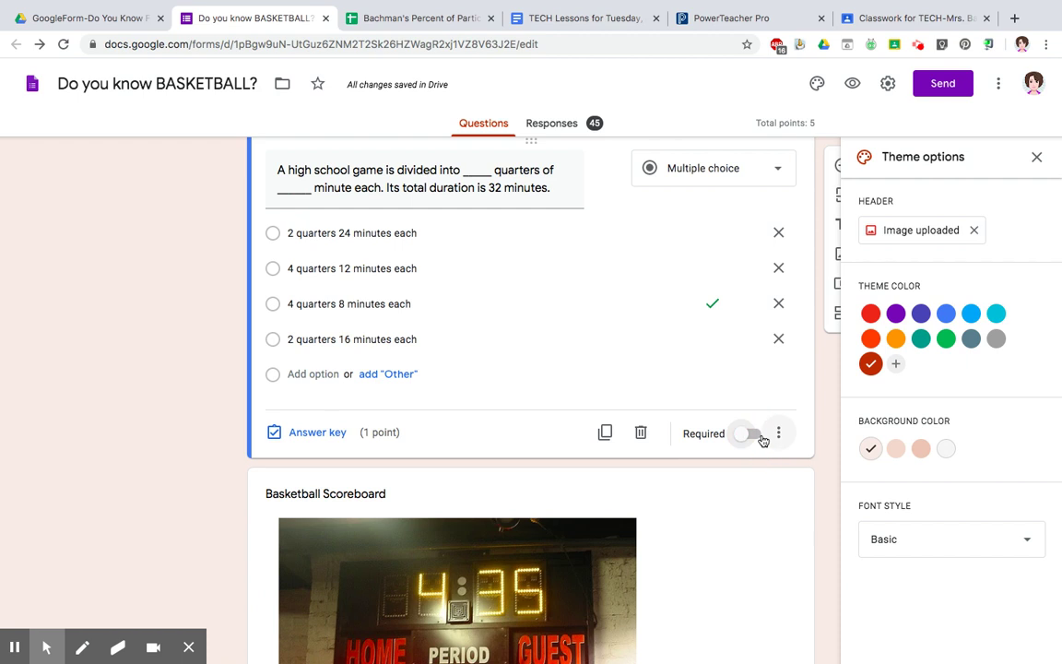
left_click(755, 436)
In the answer key of the points-scored dropdown question, enter "Sorry, incorrect" as feedback for incorrect answers
scroll(595, 493, "down", 5)
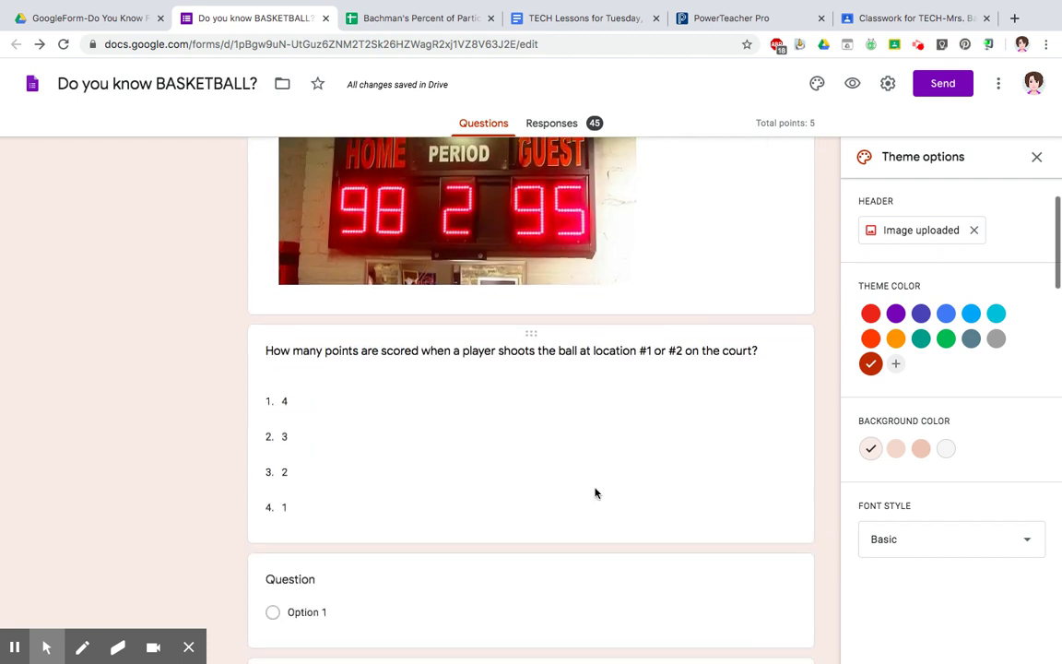
left_click(486, 422)
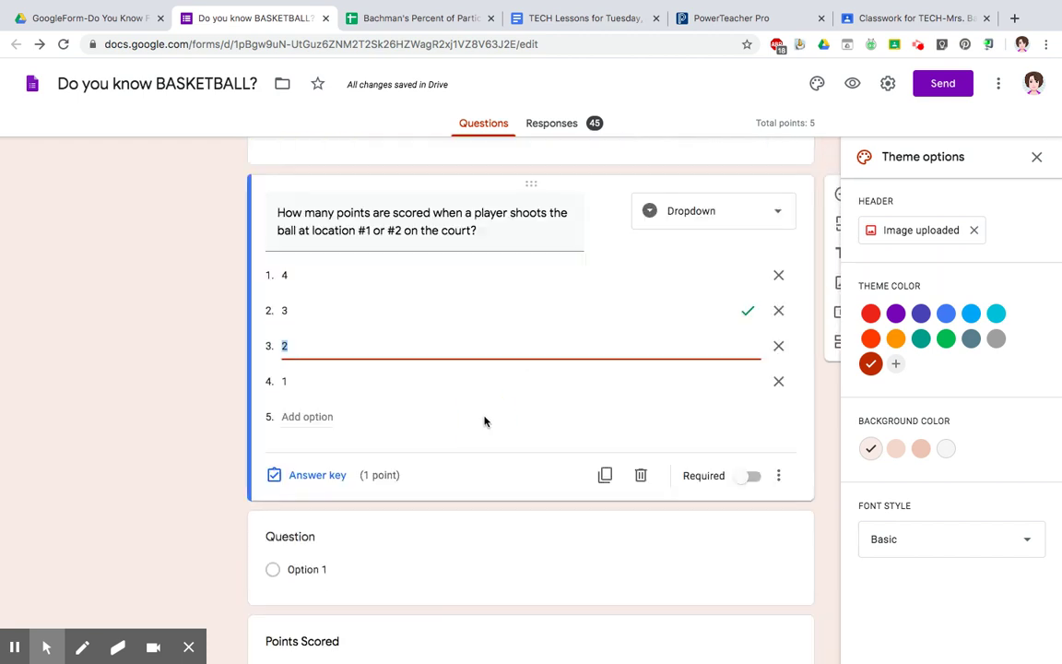
left_click(341, 473)
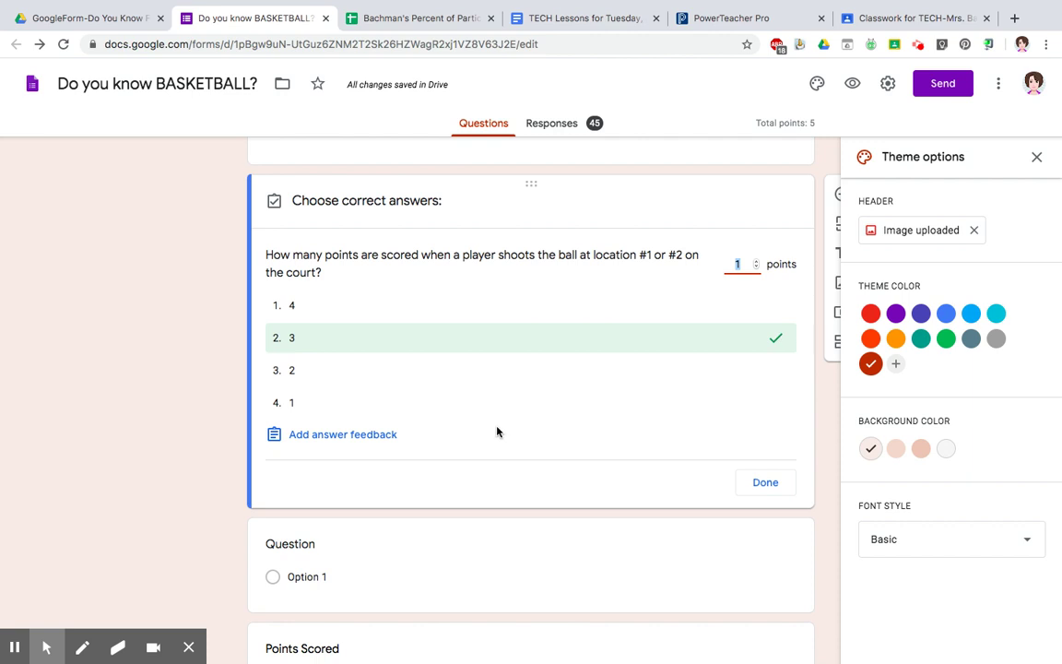
double_click(737, 265)
left_click(327, 436)
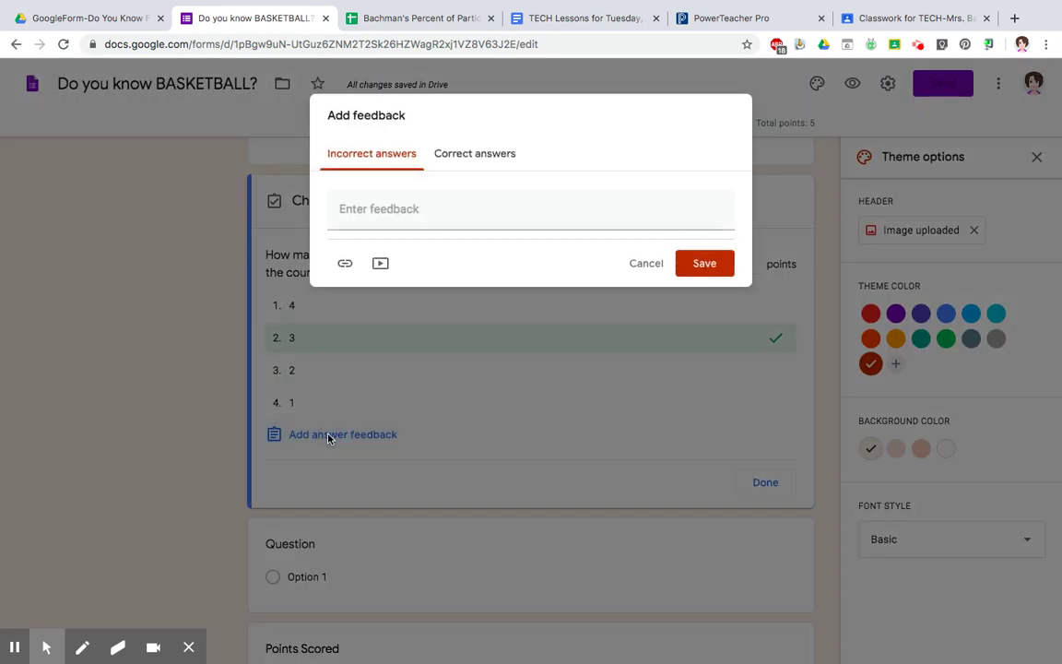
left_click(385, 214)
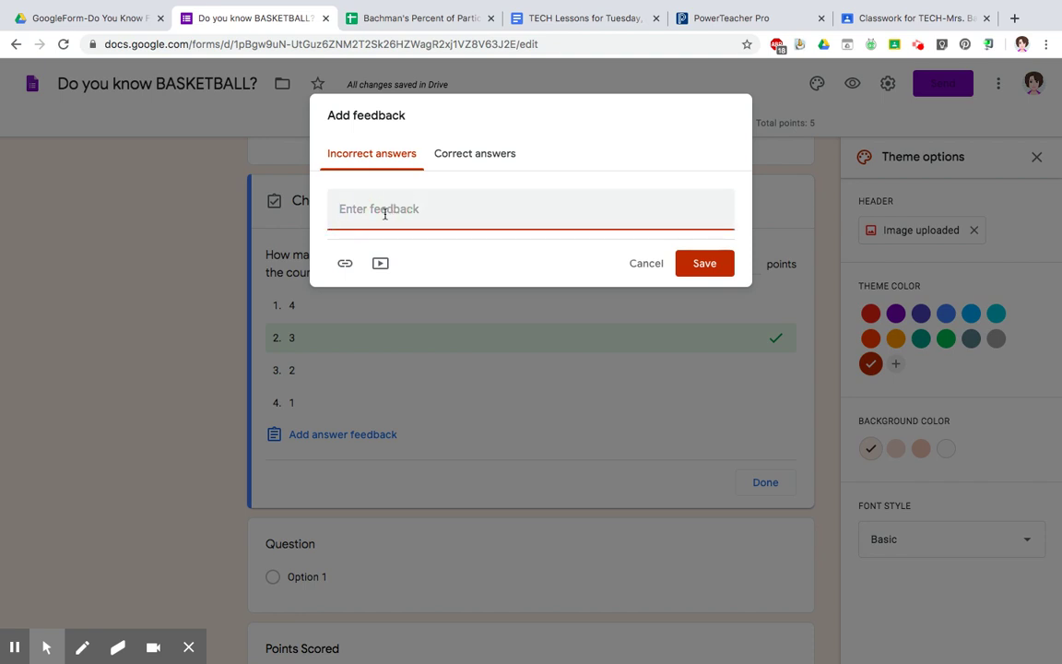
type("Sorry, incorrect")
Enter "Way to go" as feedback for correct answers and save the answer feedback
left_click(467, 153)
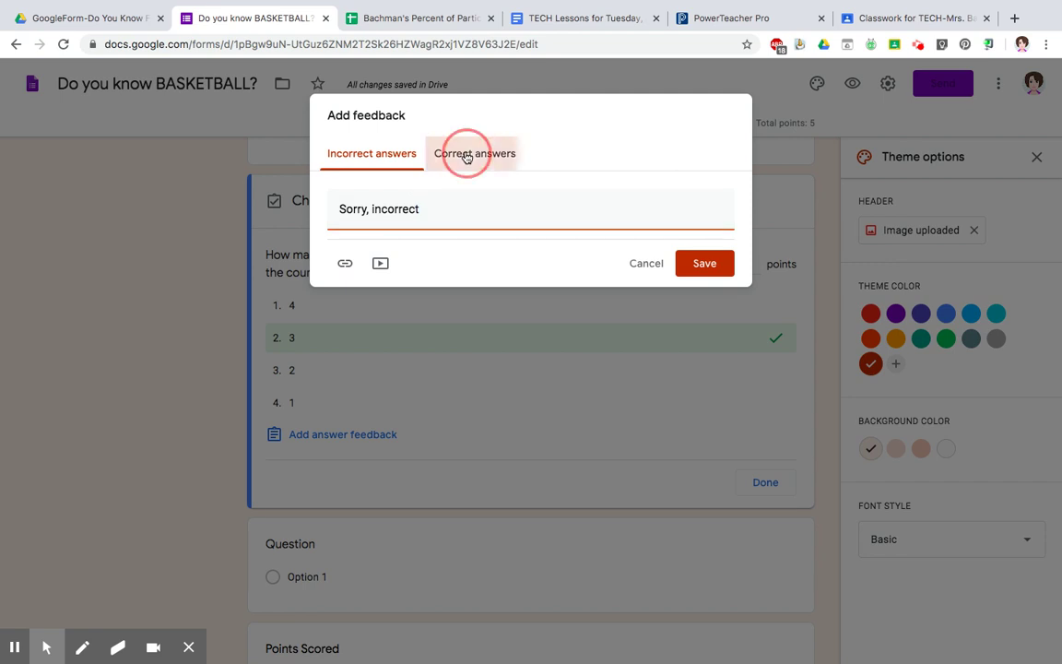
left_click(438, 211)
type("Way to ")
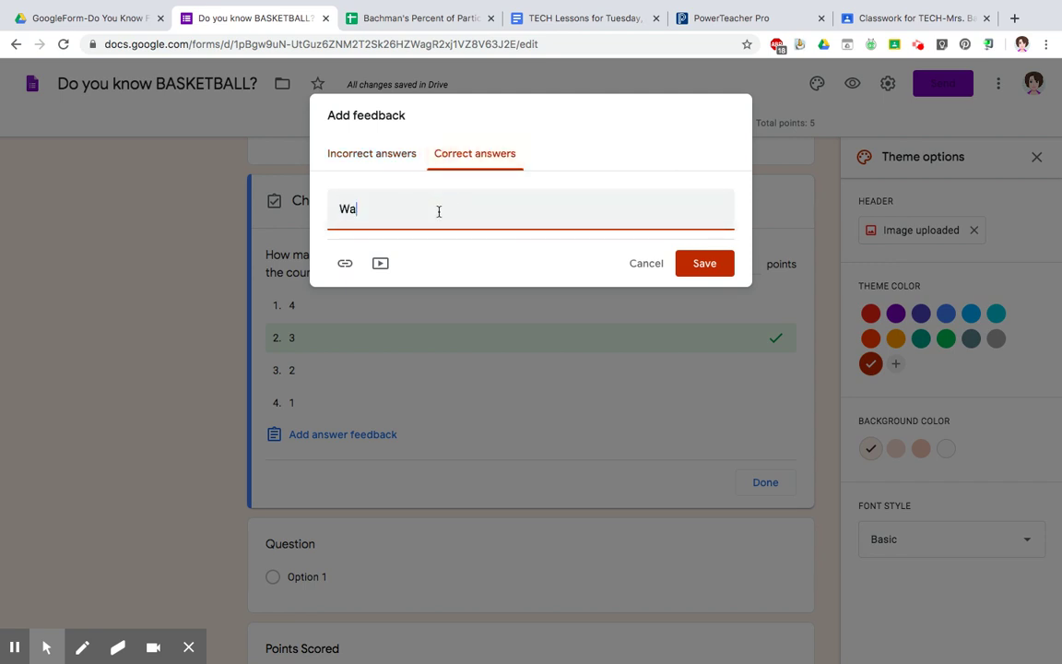
type("go")
left_click(702, 264)
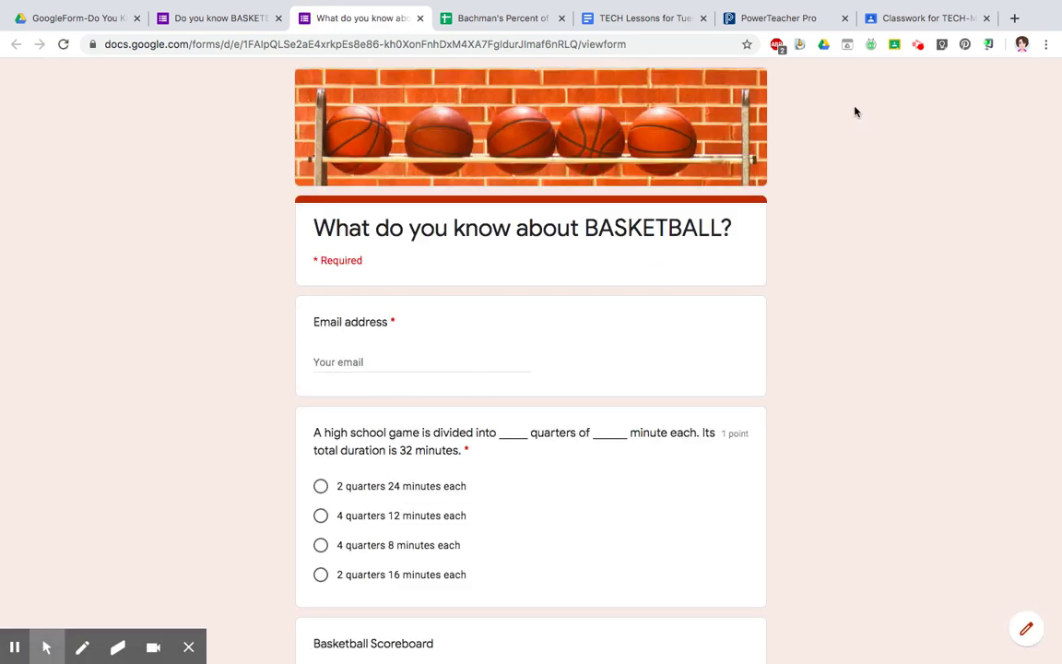
Look through the quiz's respondent preview and close it to return to the form editor
scroll(701, 296, "down", 10)
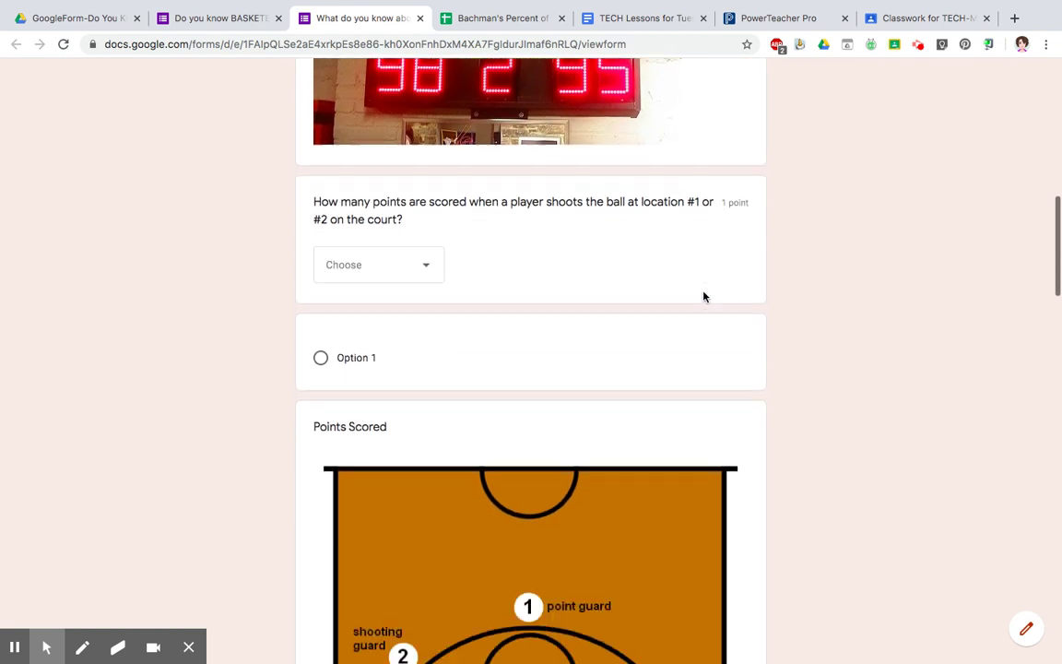
scroll(701, 296, "down", 6)
scroll(645, 258, "up", 15)
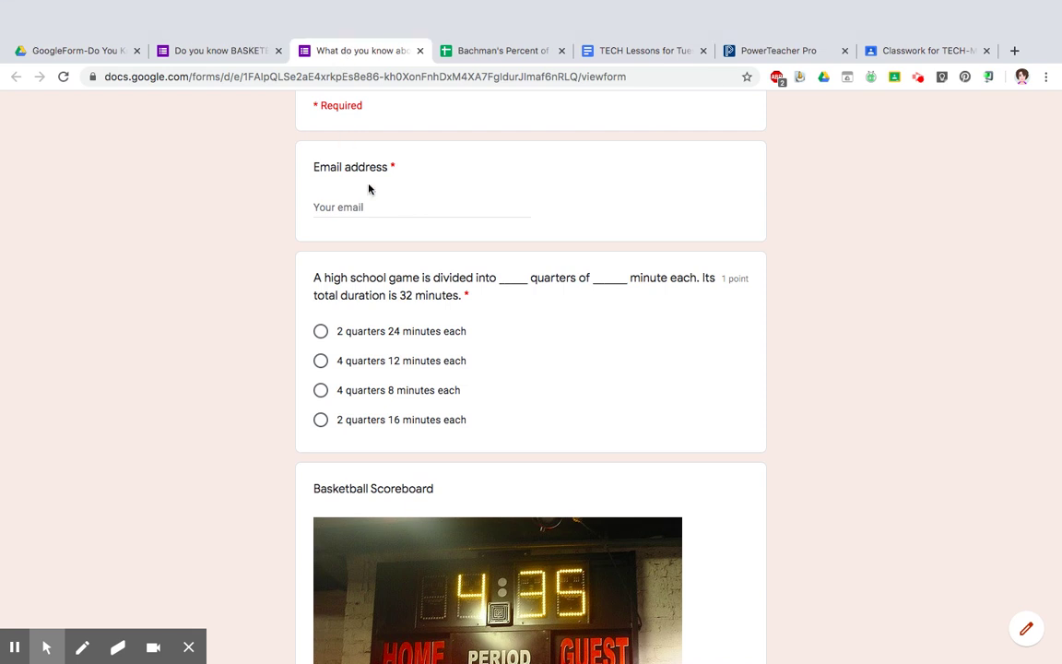
left_click(420, 18)
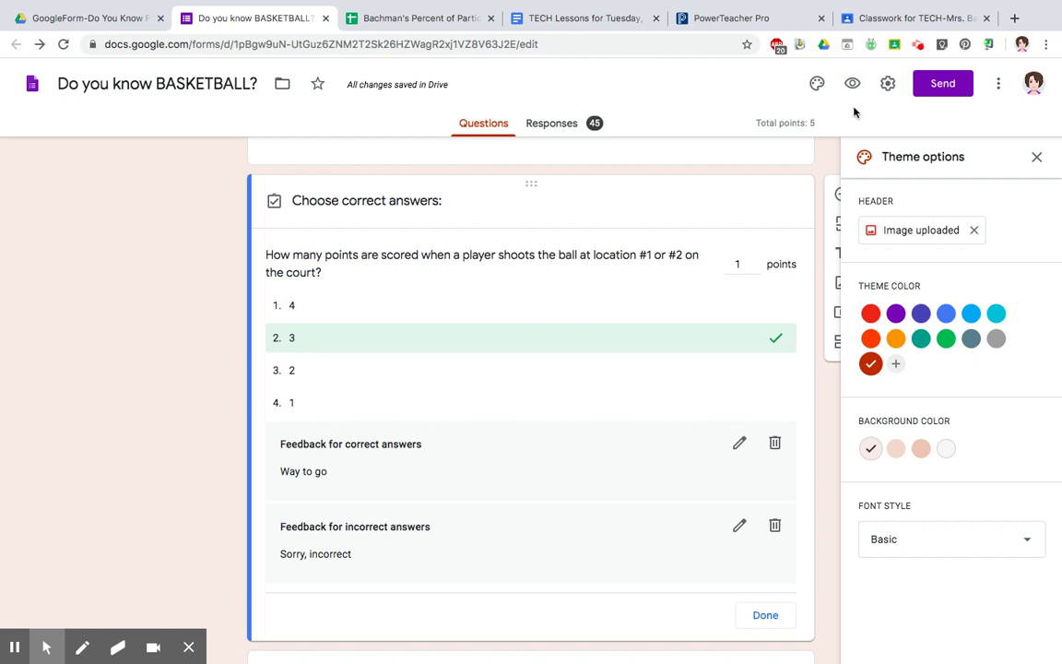
Get the quiz's shareable link from the send options, shorten its URL and copy it
left_click(945, 88)
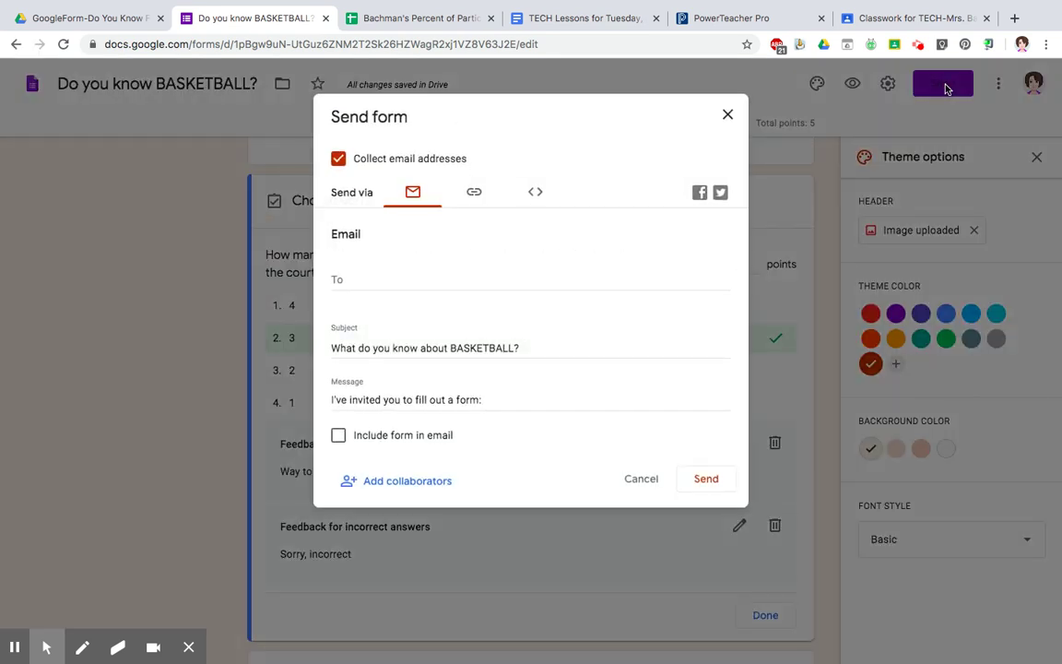
left_click(474, 192)
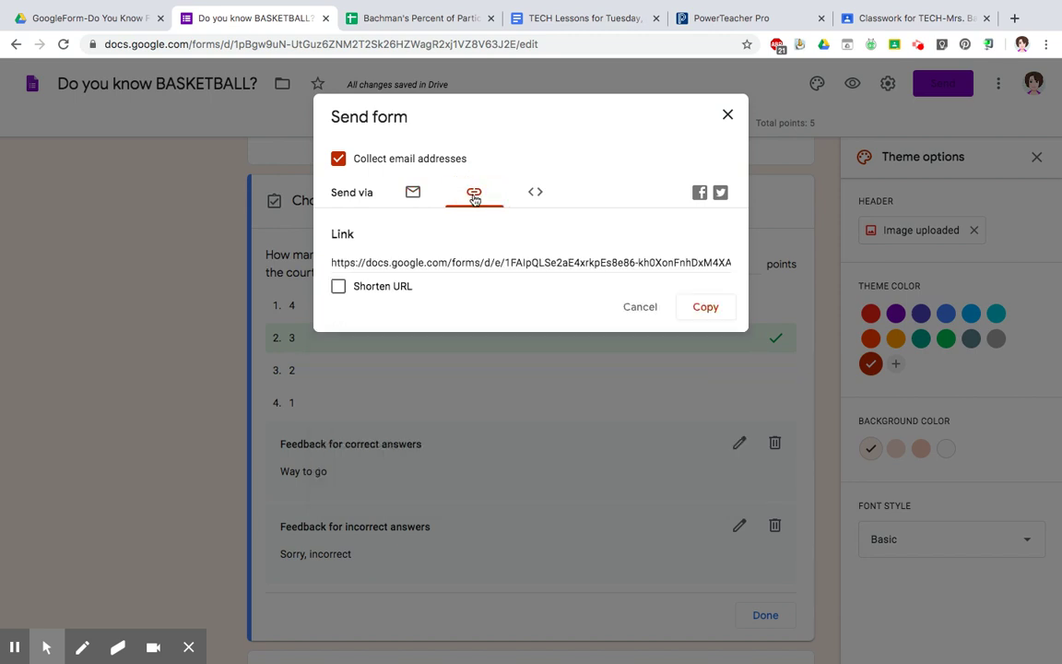
left_click(338, 286)
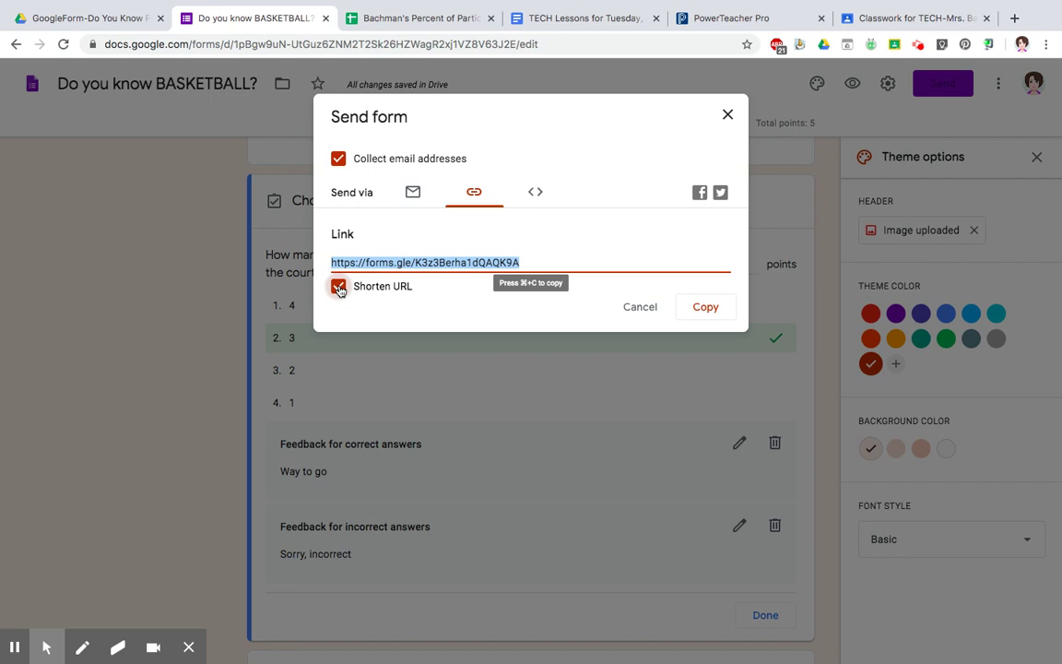
left_click(704, 308)
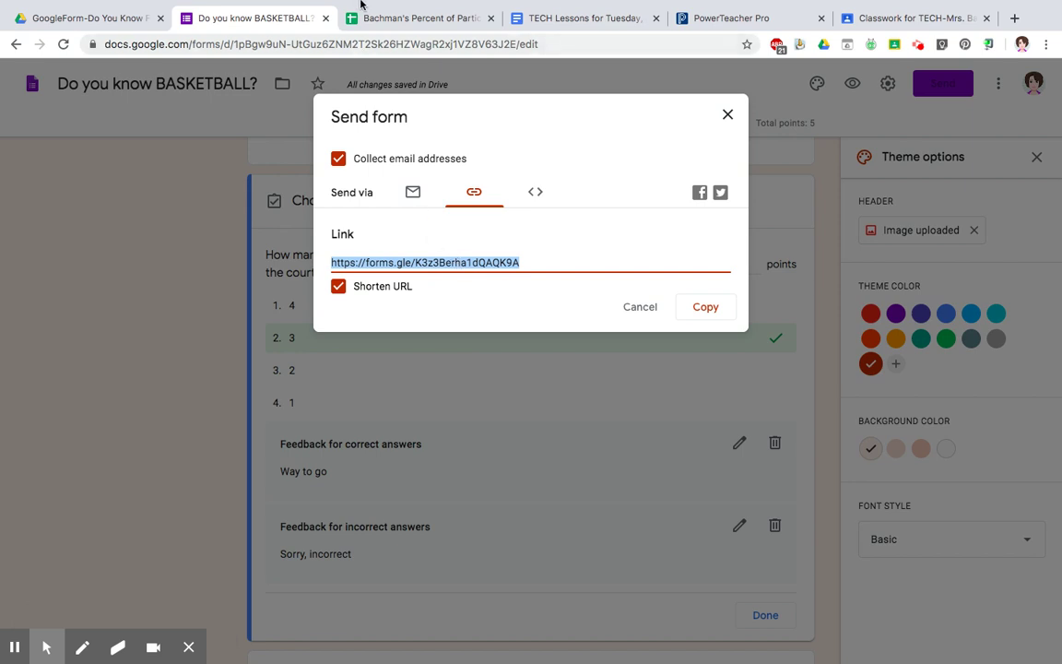
left_click(334, 10)
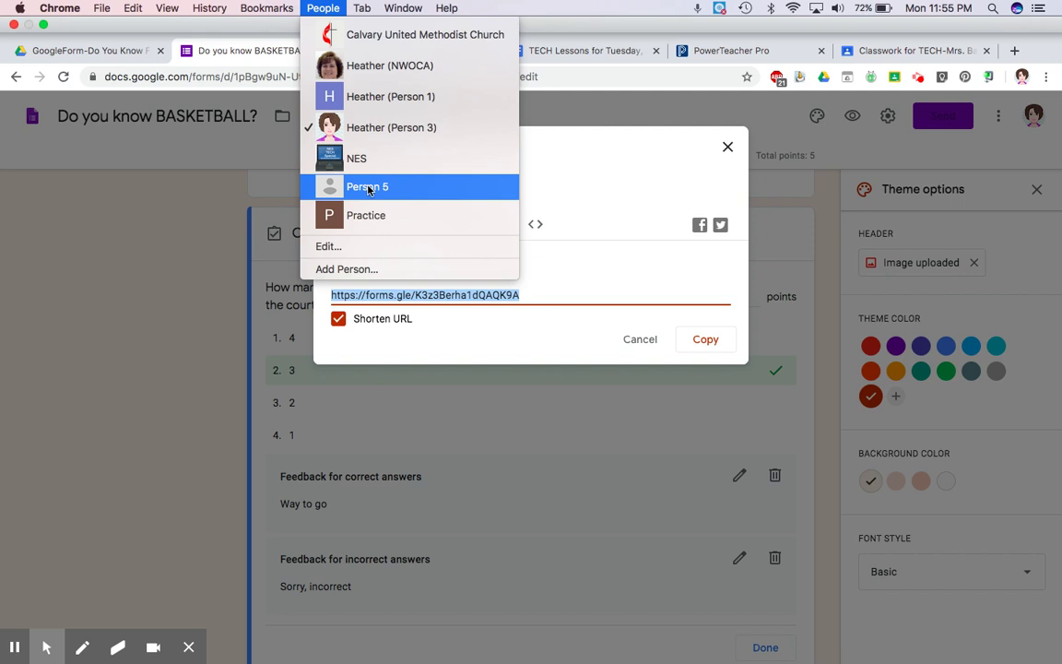
left_click(323, 10)
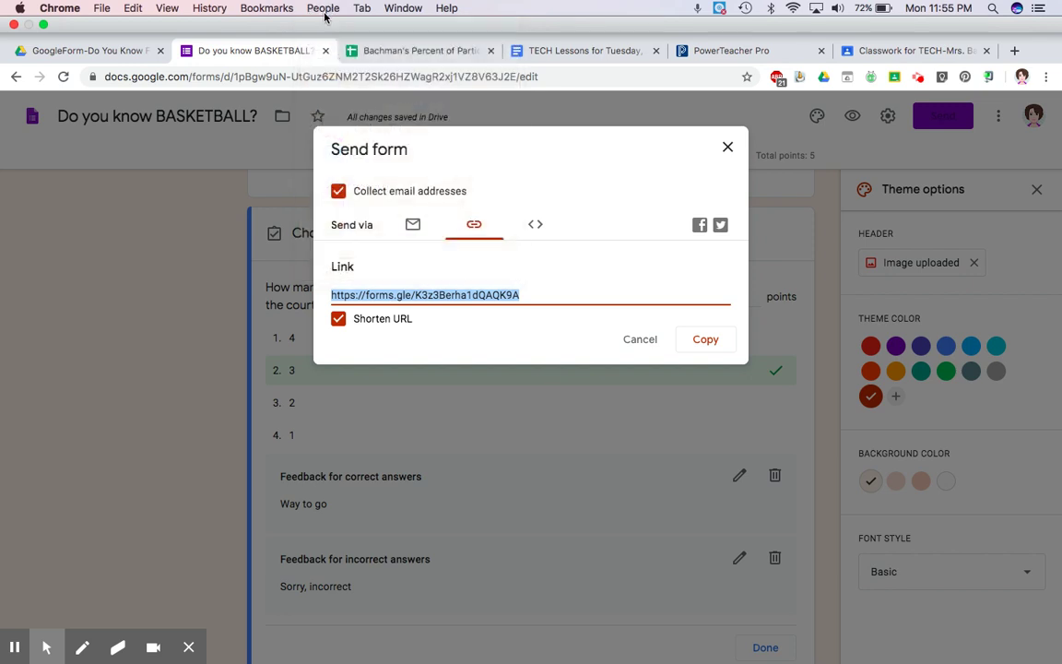